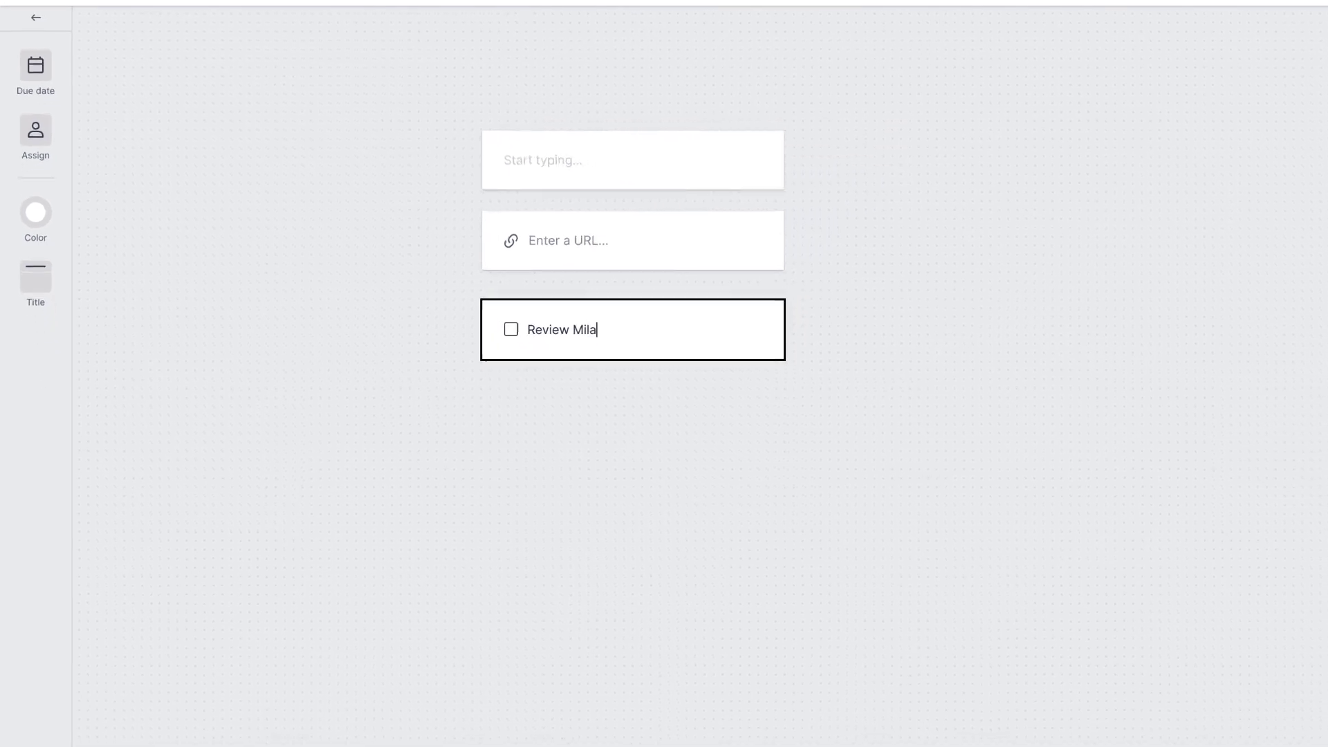
# - Give the Review Milanote to-do a due date of tomorrow and assign it to a team member
pyautogui.click(35, 66)
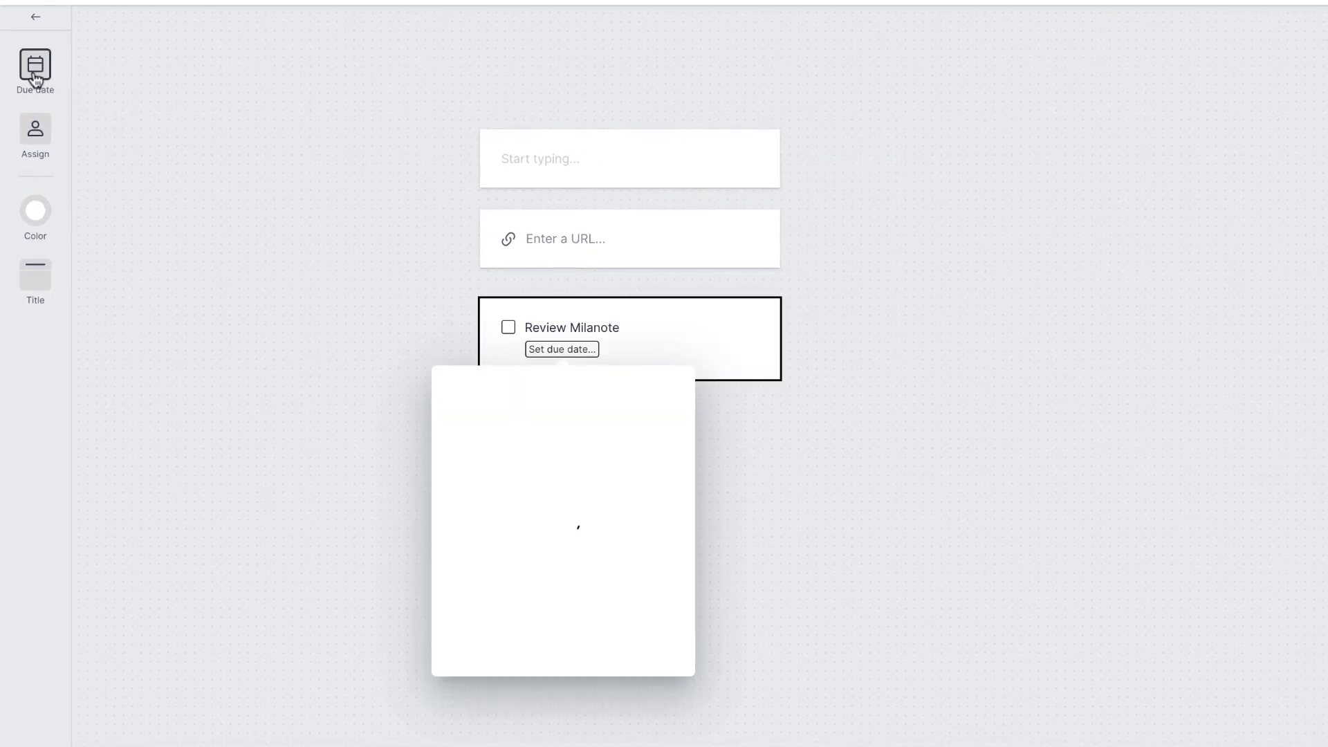
pyautogui.click(498, 503)
pyautogui.click(347, 487)
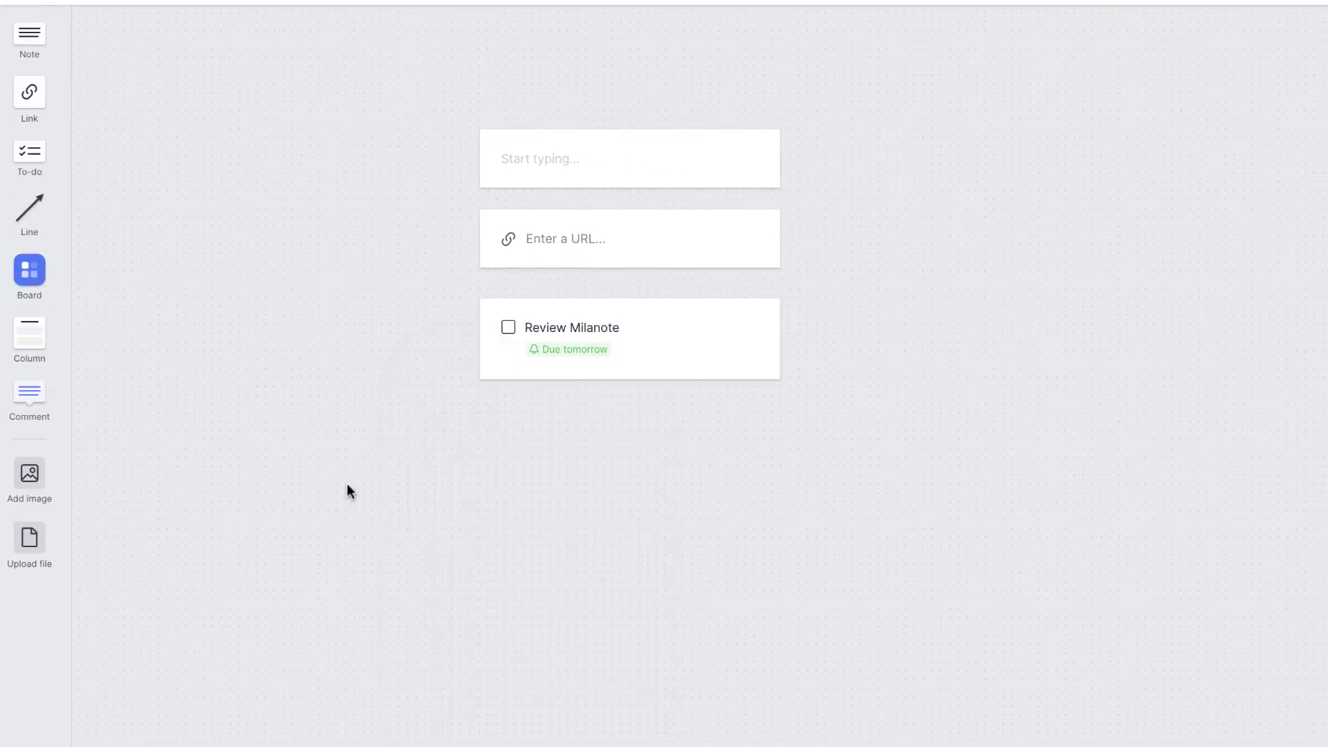
pyautogui.click(622, 333)
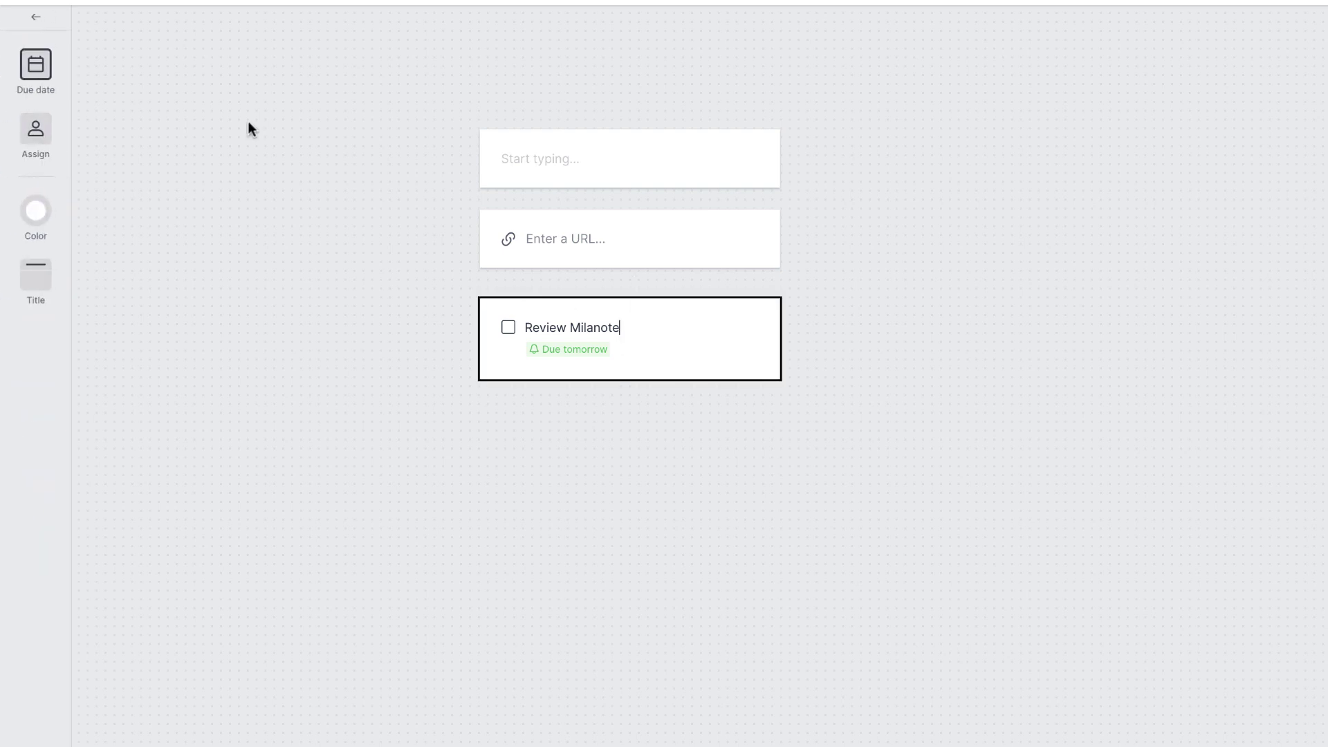
pyautogui.click(35, 129)
pyautogui.click(608, 420)
pyautogui.click(319, 300)
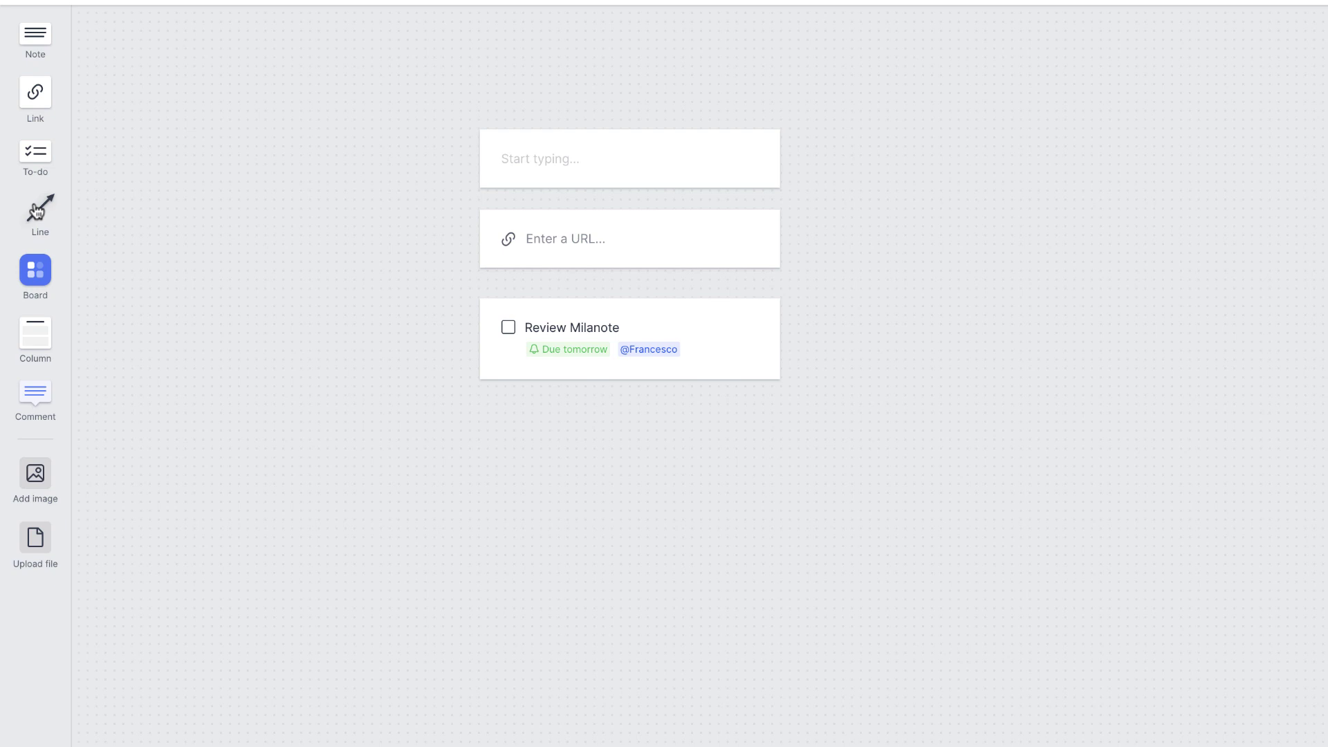
# - Connect the Review Milanote to-do to the empty note with an arrow curving outward around the cards
pyautogui.moveTo(36, 211); pyautogui.dragTo(404, 225)
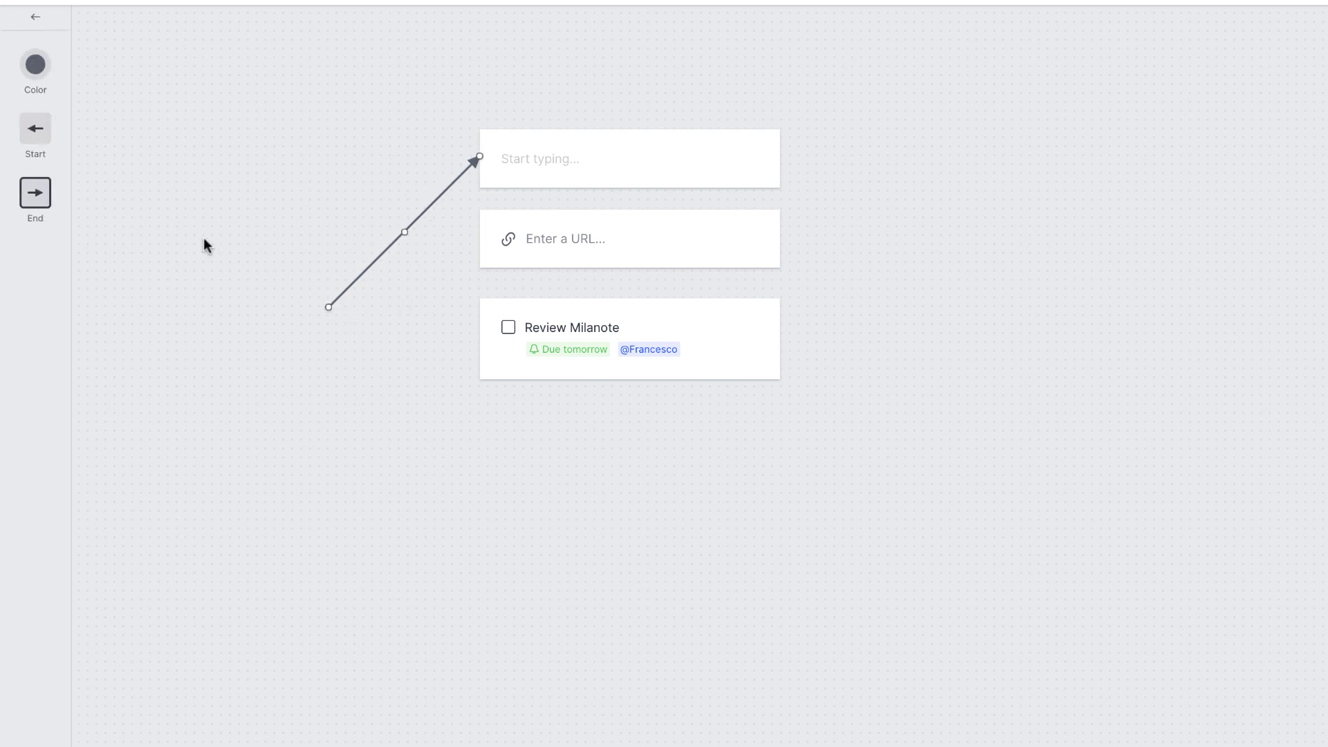
pyautogui.moveTo(328, 307); pyautogui.dragTo(448, 330)
pyautogui.moveTo(466, 245); pyautogui.dragTo(308, 270)
pyautogui.moveTo(451, 334); pyautogui.dragTo(472, 331)
pyautogui.click(384, 410)
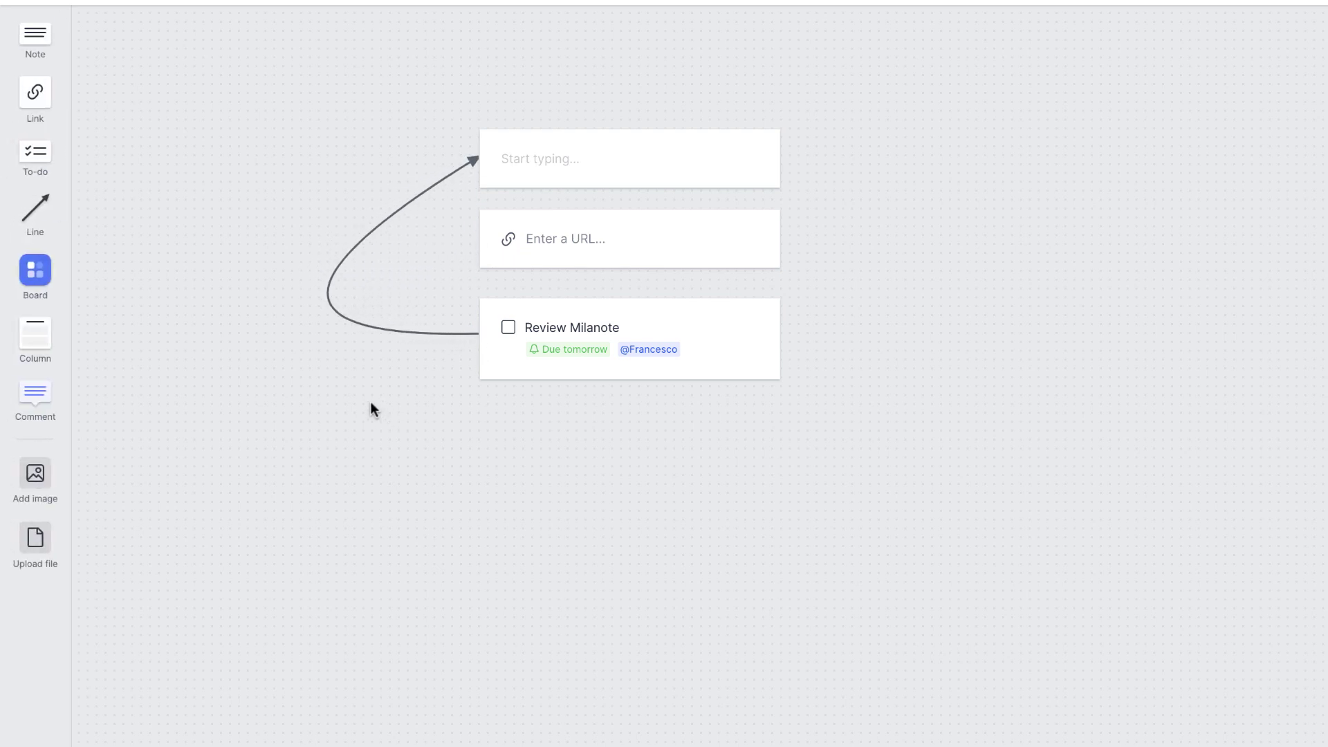
# - Add a column beside the empty note and title it Ideas for the New Client
pyautogui.moveTo(35, 332); pyautogui.dragTo(737, 286)
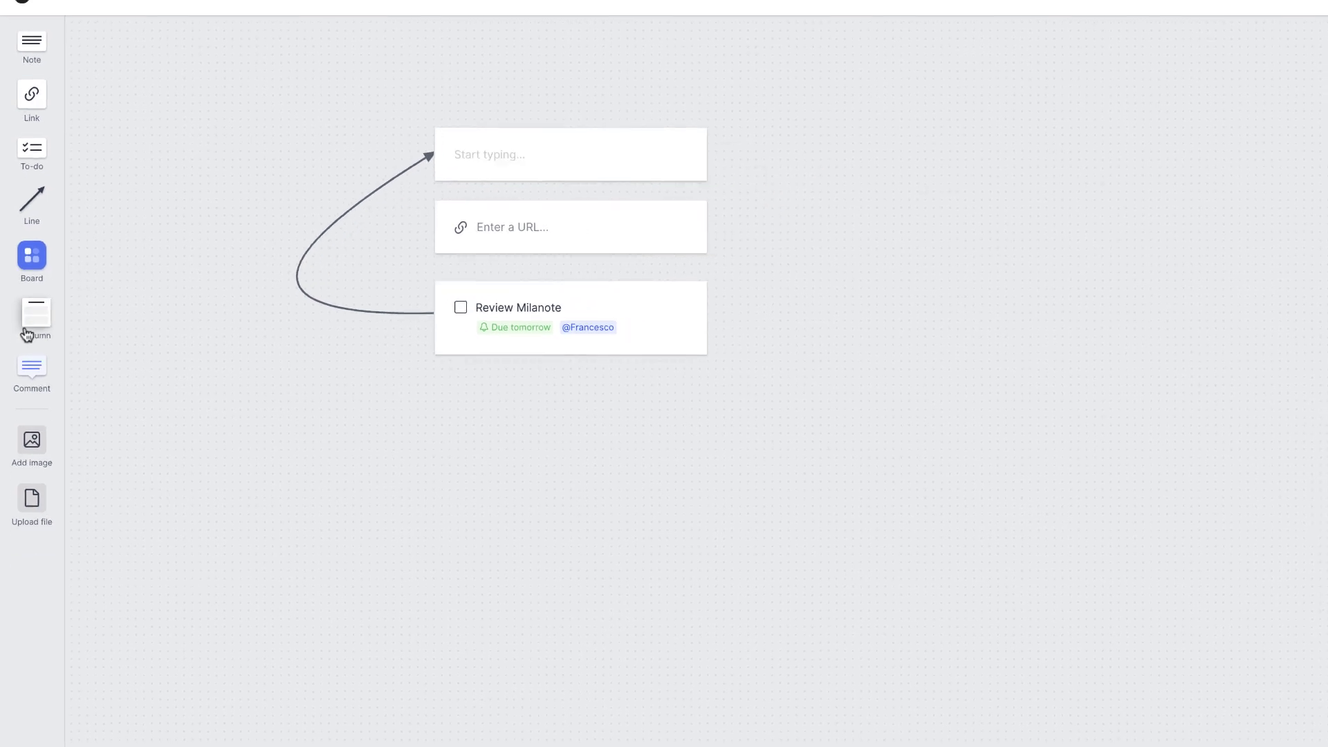
pyautogui.moveTo(553, 247); pyautogui.dragTo(623, 143)
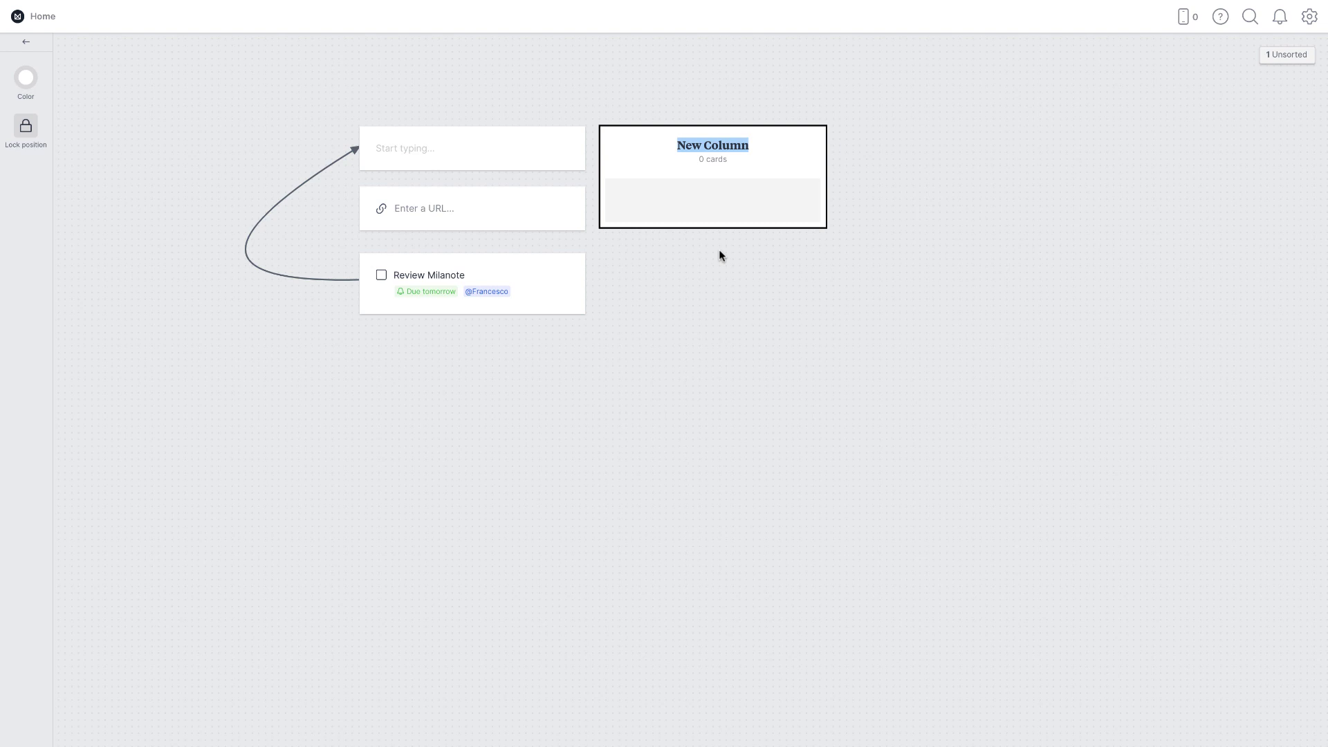
pyautogui.write('Ideas fot')
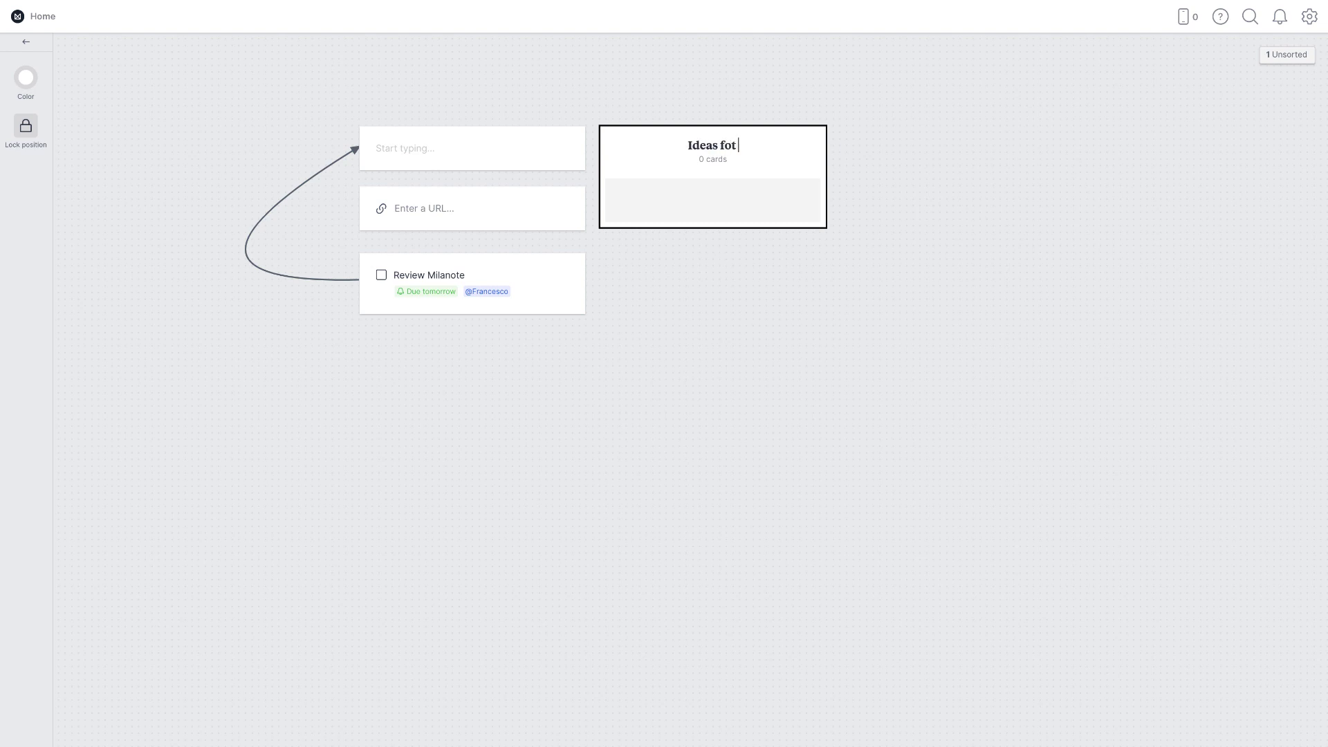
pyautogui.press('BackSpace')
pyautogui.press('BackSpace')
pyautogui.write('r the New Clin')
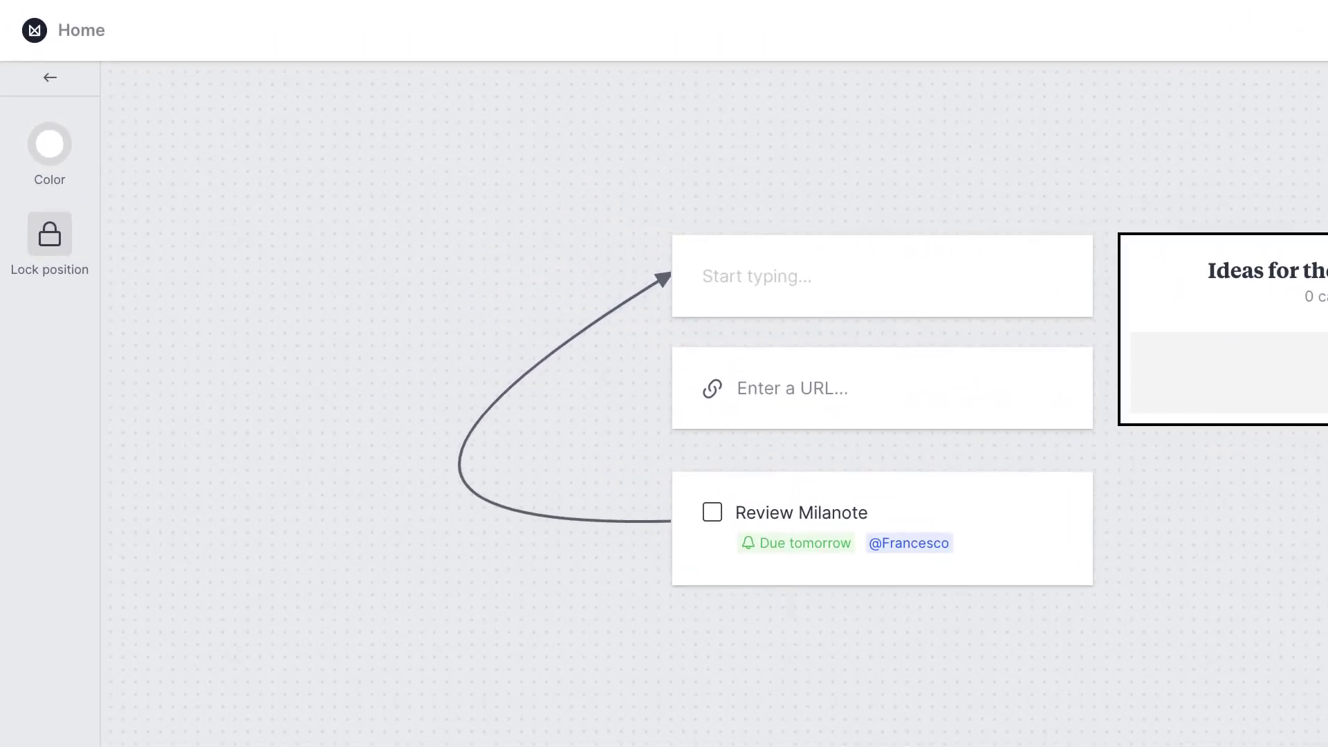
pyautogui.press('Escape')
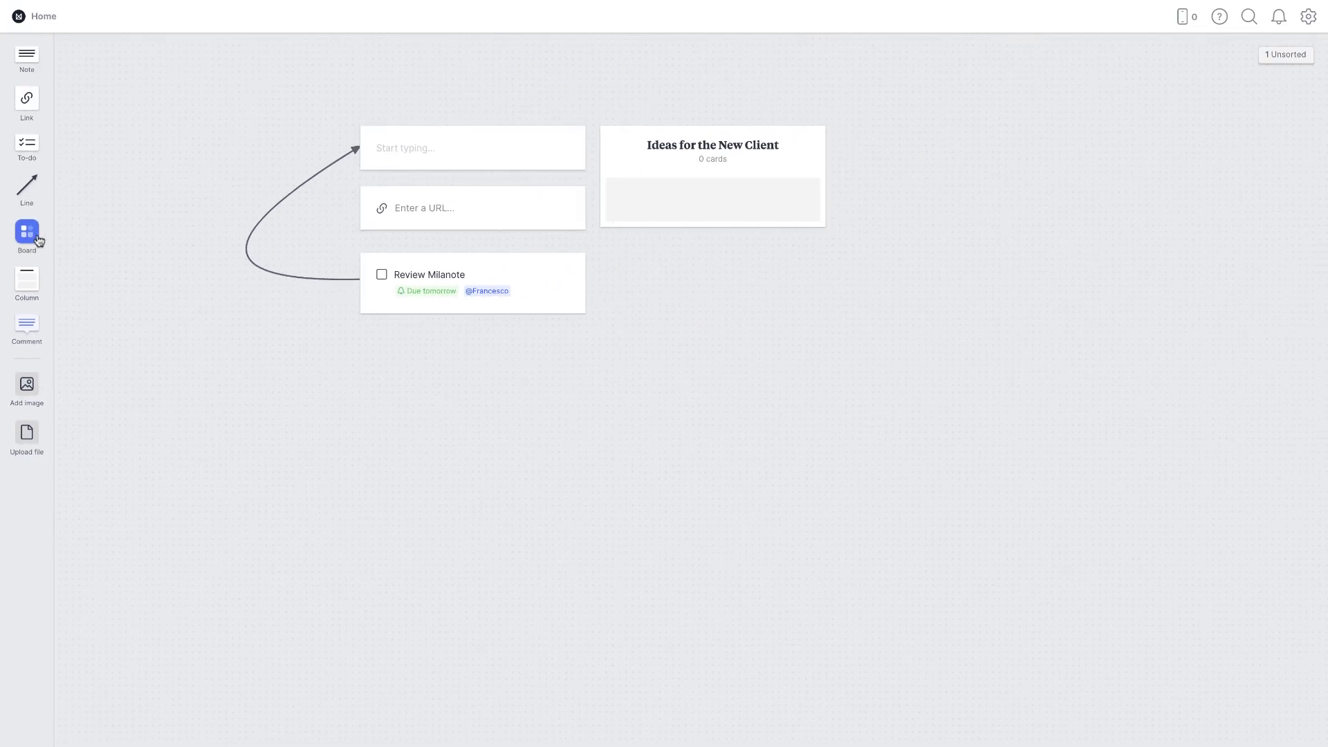
# - Add a board named Work below the Ideas for the New Client column and open it
pyautogui.moveTo(27, 241); pyautogui.dragTo(644, 284)
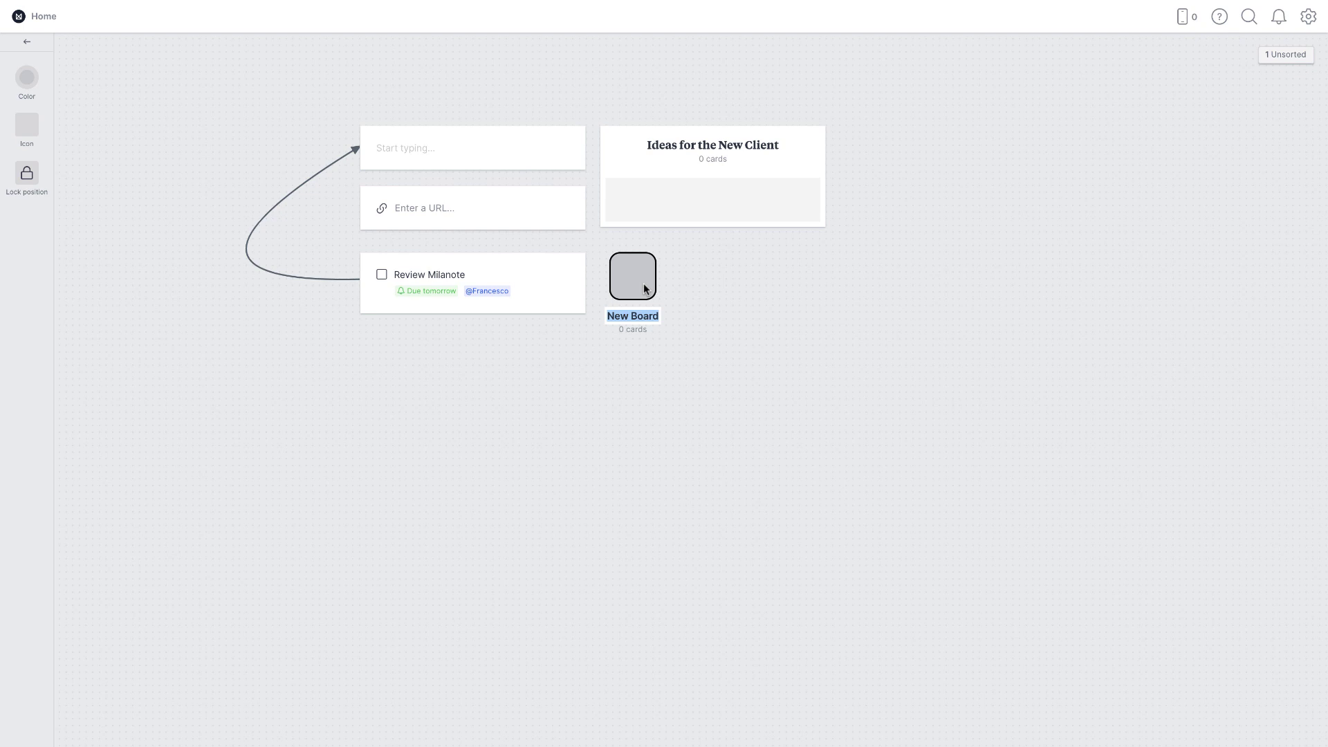
pyautogui.write('Work')
pyautogui.press('Return')
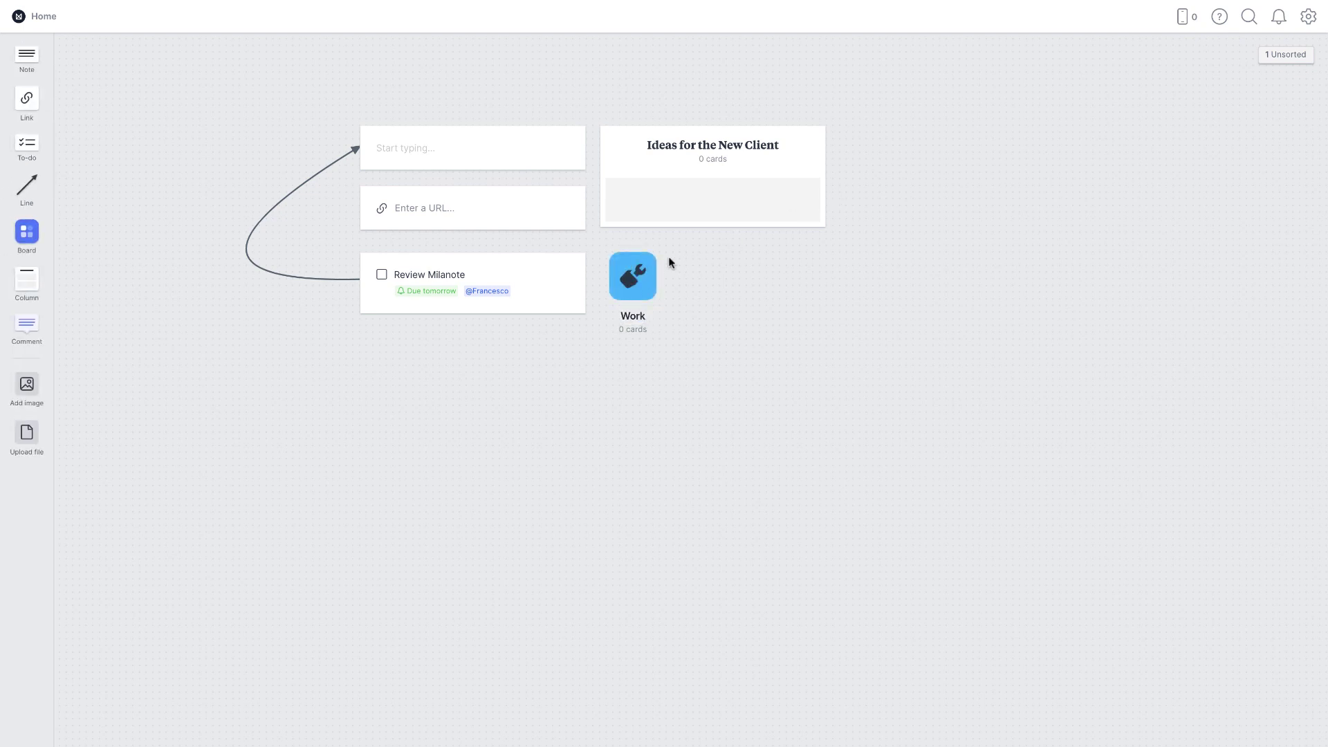
pyautogui.click(639, 269)
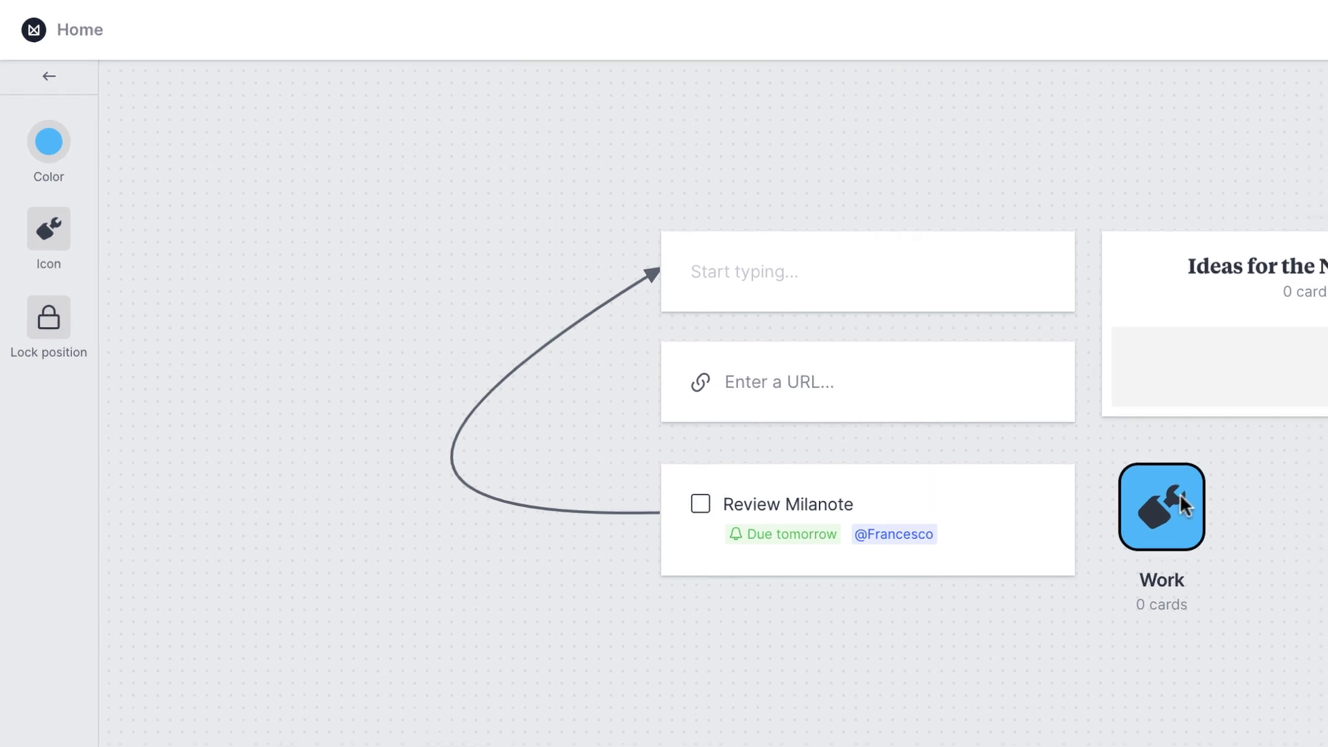
pyautogui.doubleClick(1176, 505)
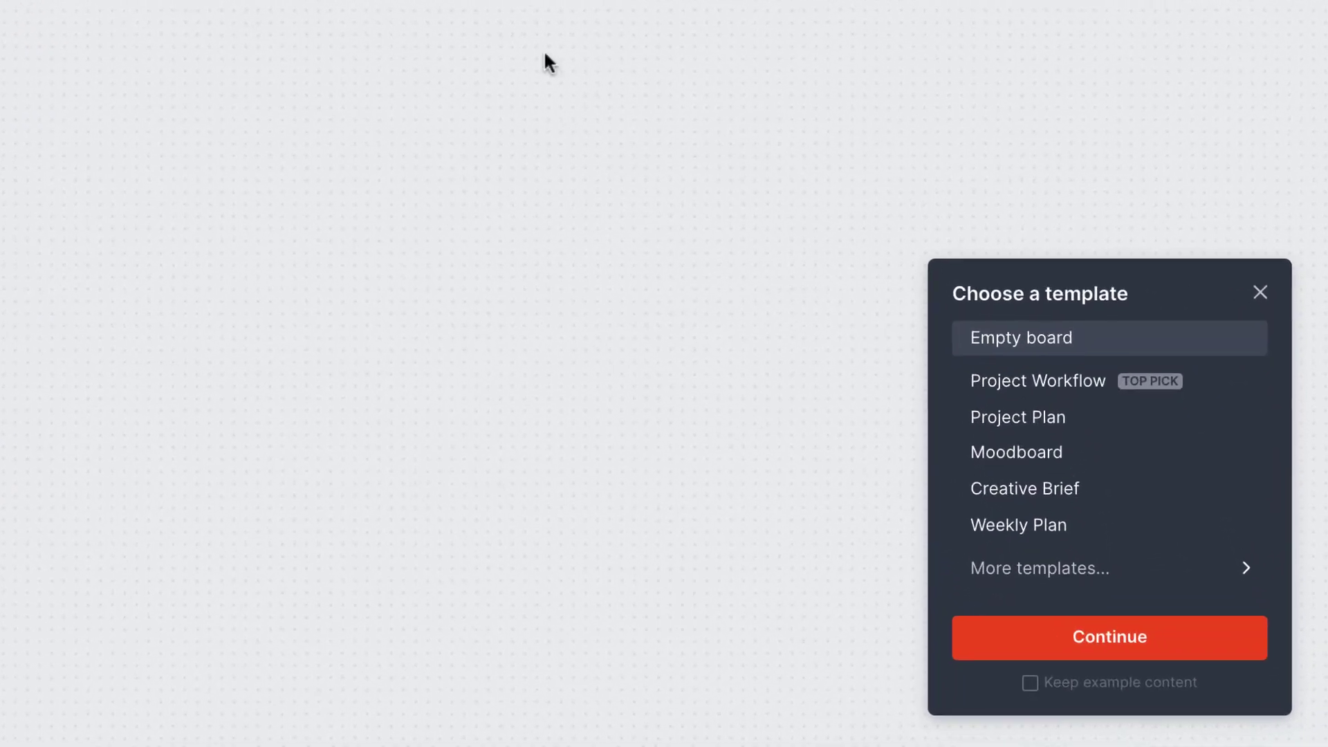
# - Preview the Project Workflow and Moodboard templates on the Work board
pyautogui.click(1074, 387)
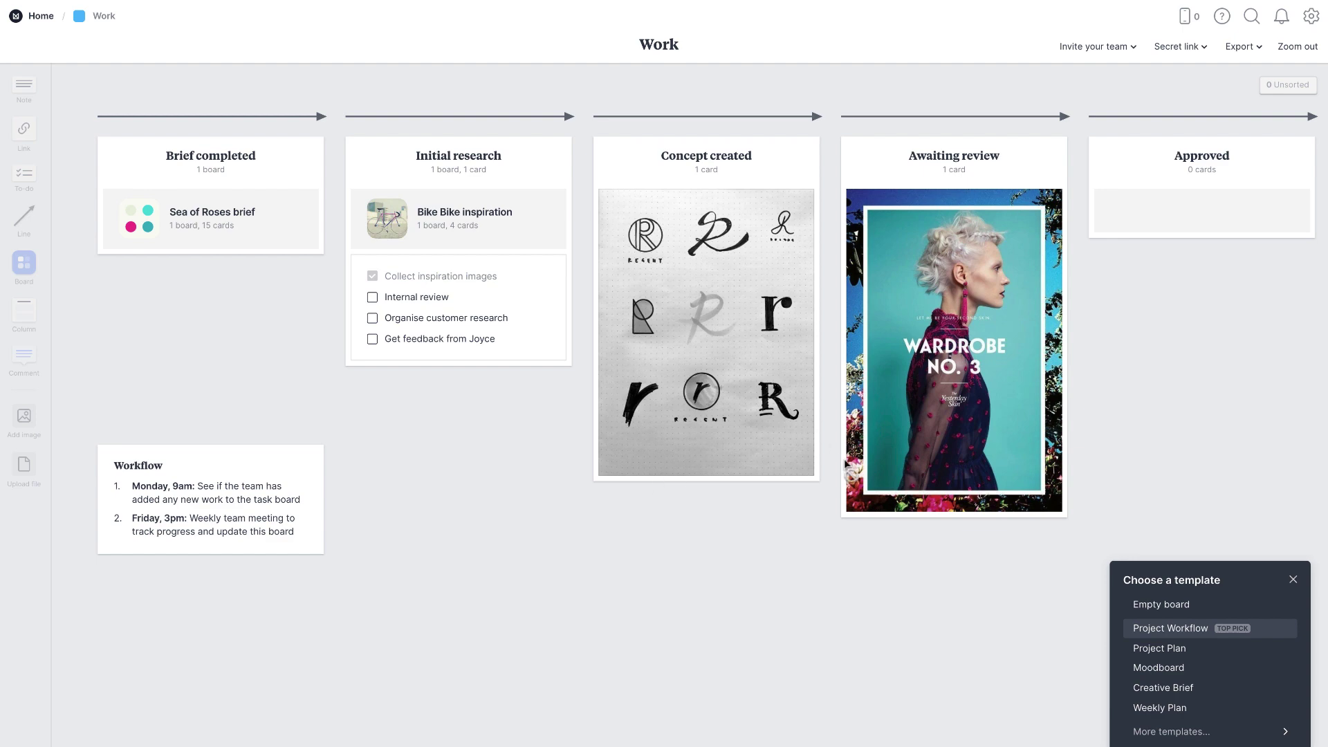
pyautogui.click(1168, 672)
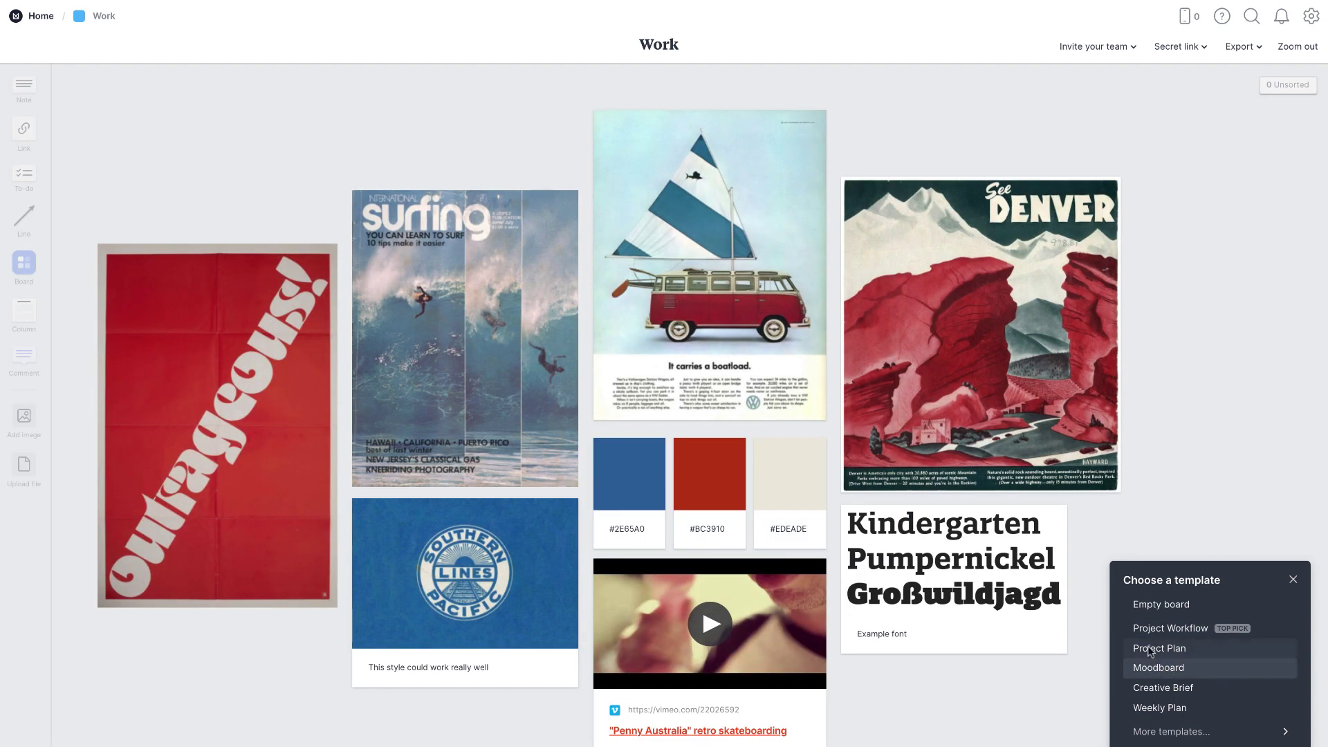
pyautogui.scroll(-4, 1126, 439)
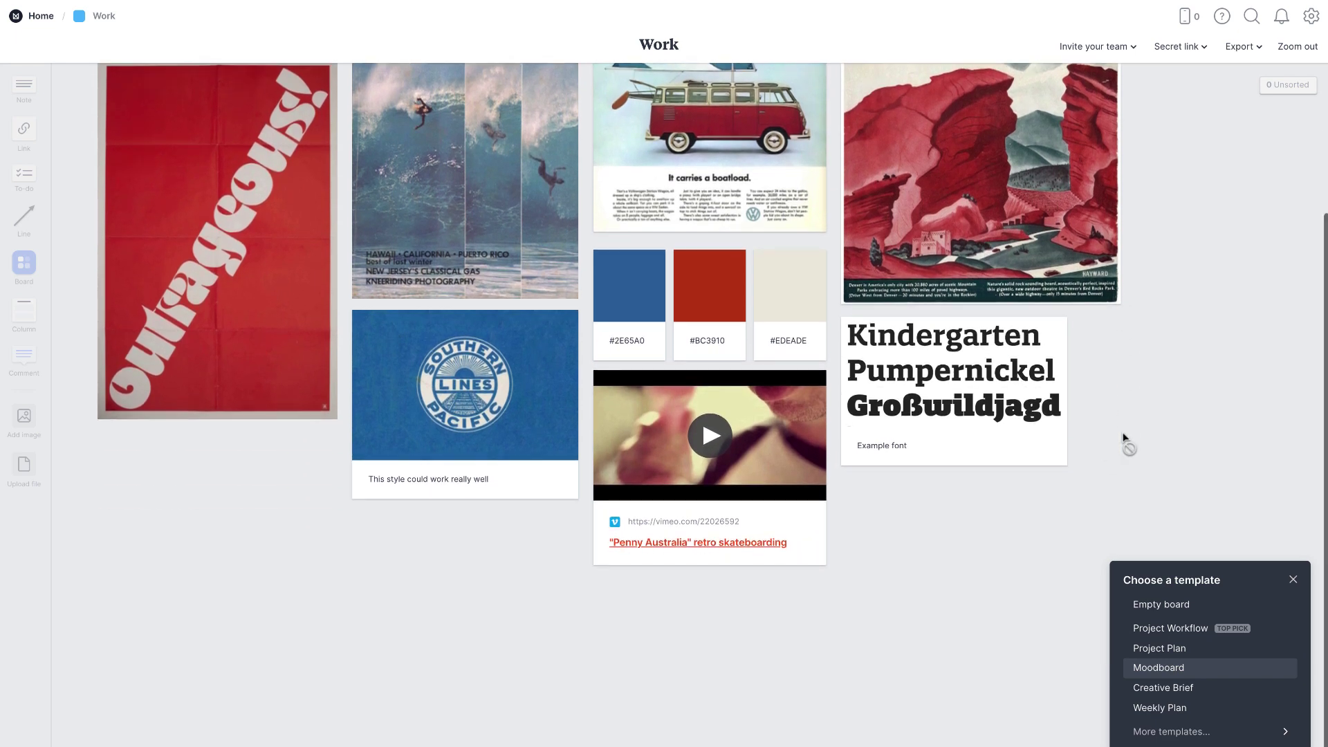
pyautogui.scroll(4, 1127, 439)
# - Look through the full list of template categories and open Productivity
pyautogui.click(1205, 731)
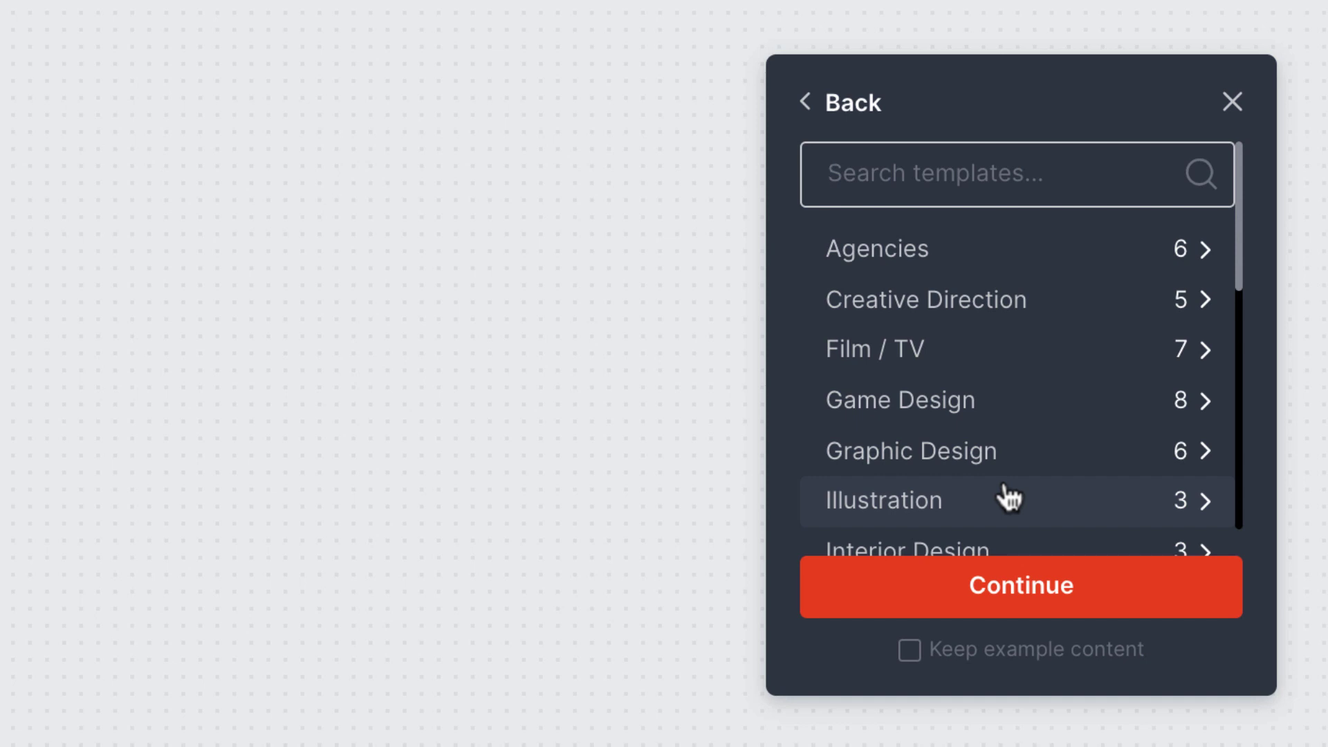
pyautogui.scroll(-10, 1010, 497)
pyautogui.scroll(10, 1010, 496)
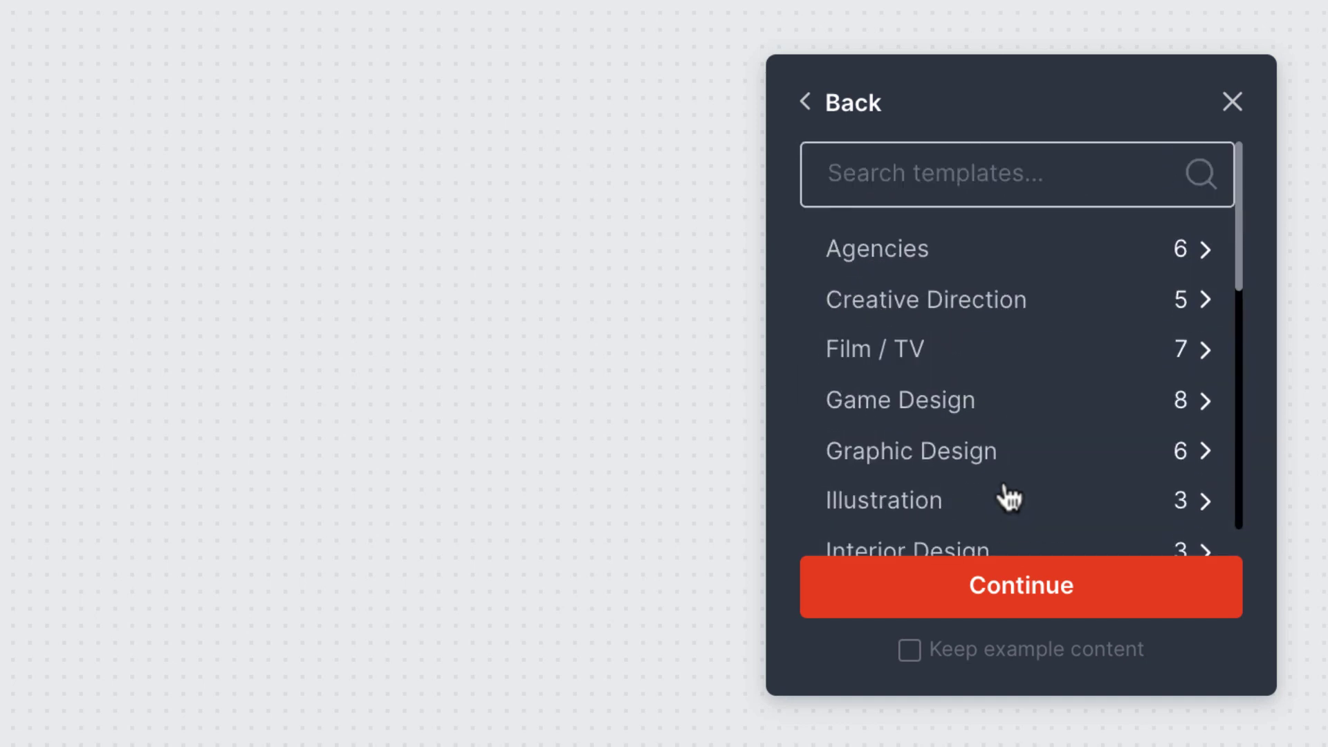
pyautogui.scroll(-5, 1010, 497)
pyautogui.scroll(-5, 1010, 497)
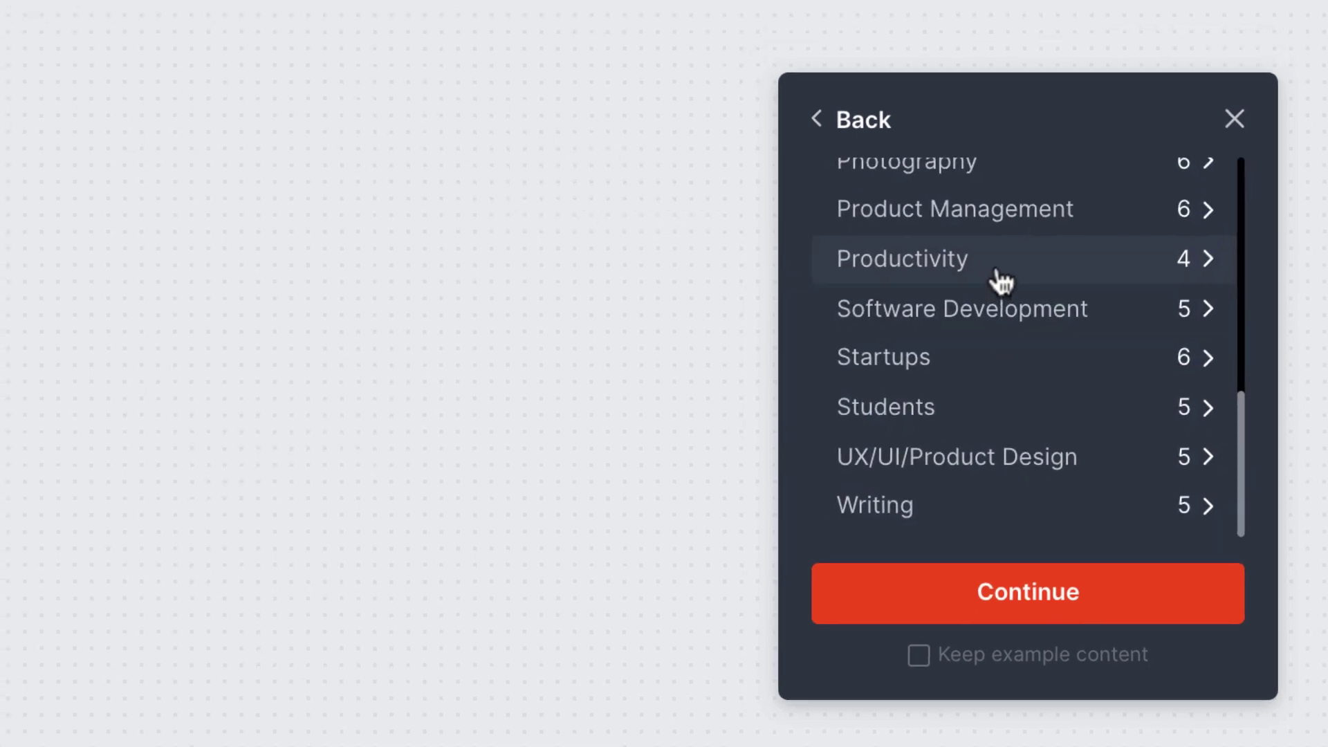
pyautogui.click(996, 258)
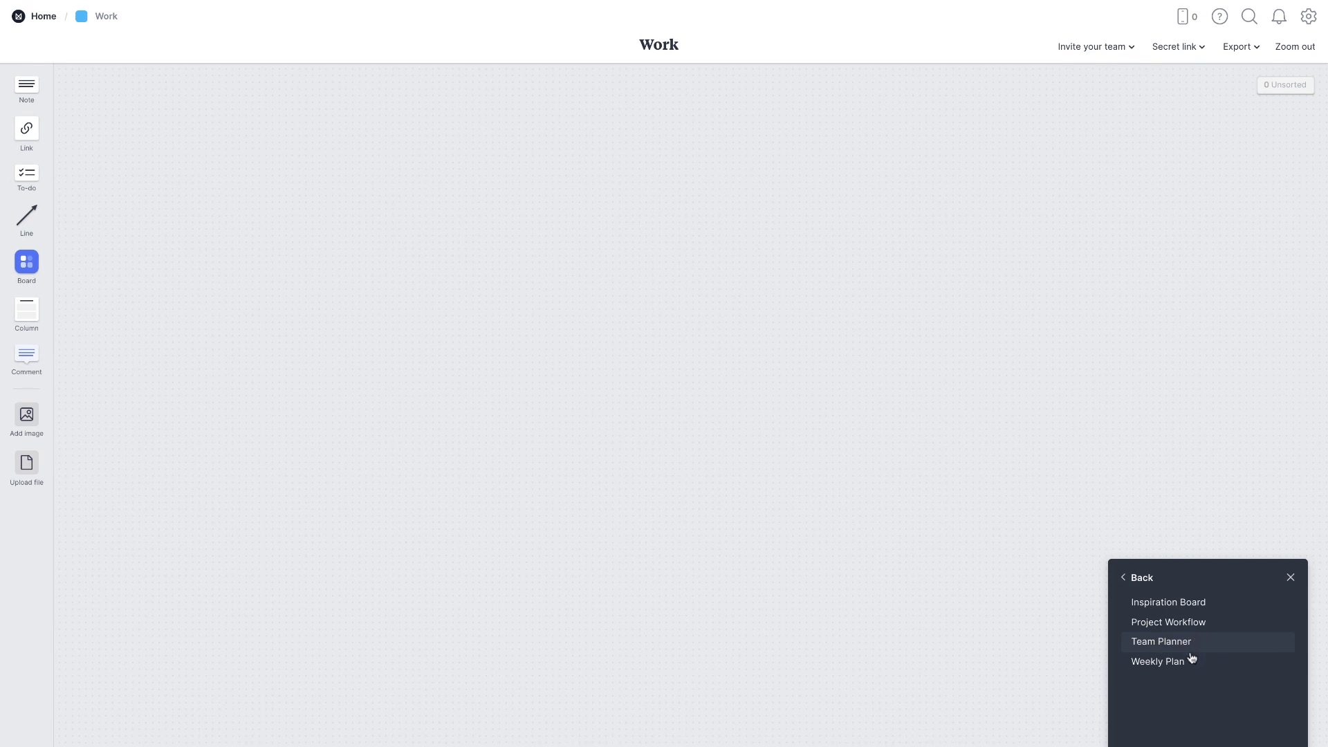
# - Preview the Weekly Plan, Team Planner, Project Workflow and Inspiration Board templates in turn
pyautogui.click(1190, 663)
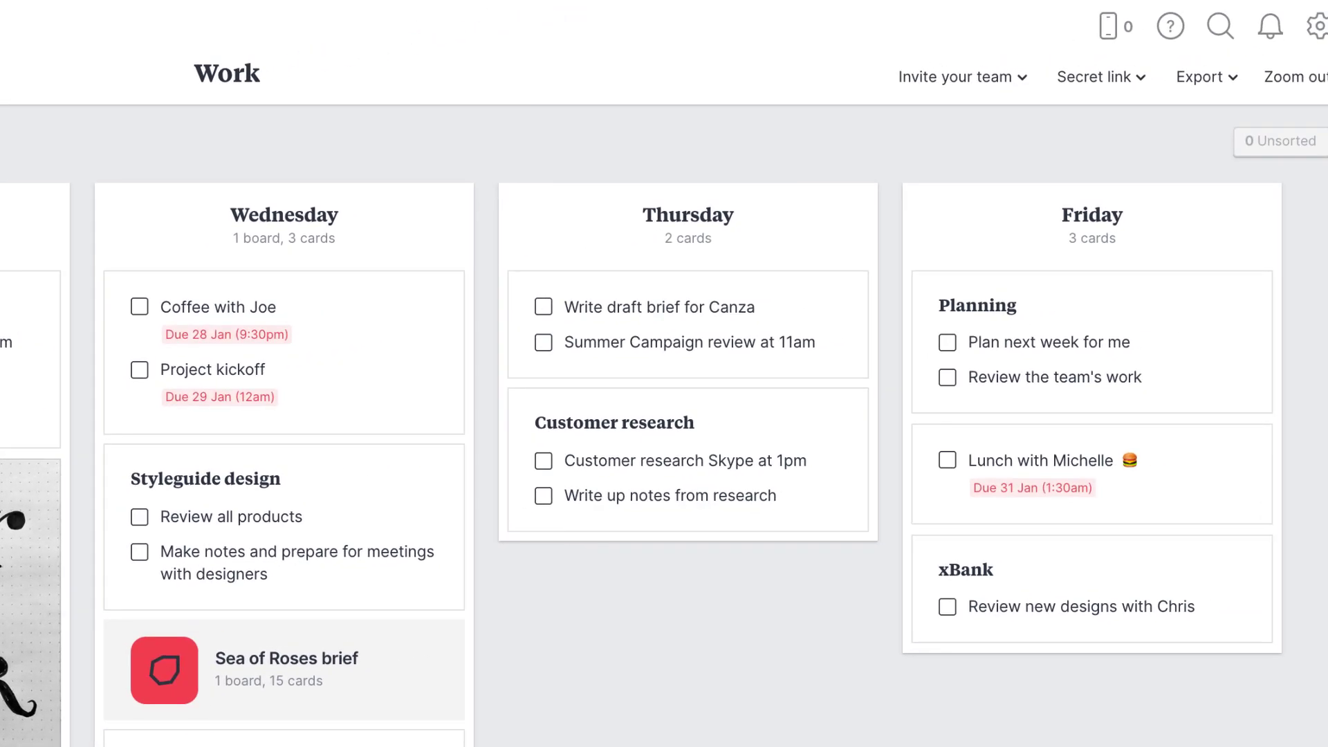
pyautogui.click(1165, 647)
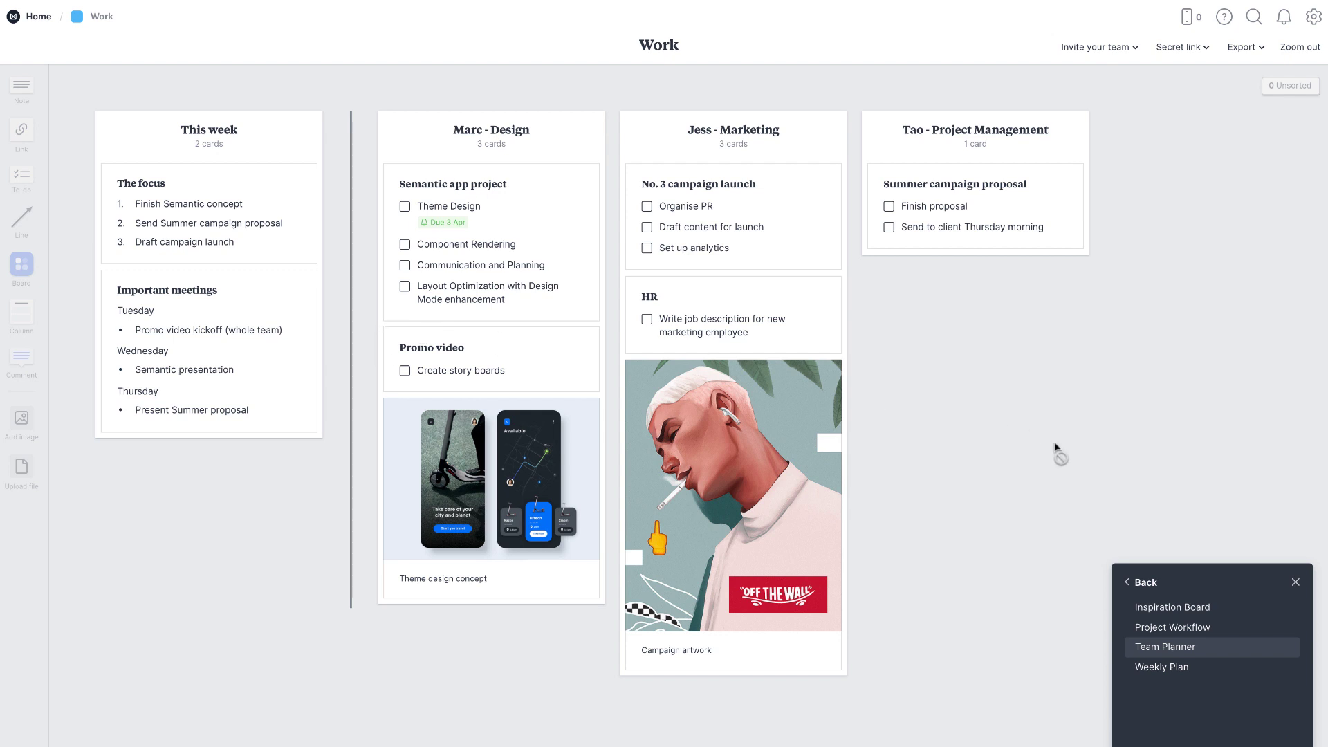
pyautogui.click(1192, 628)
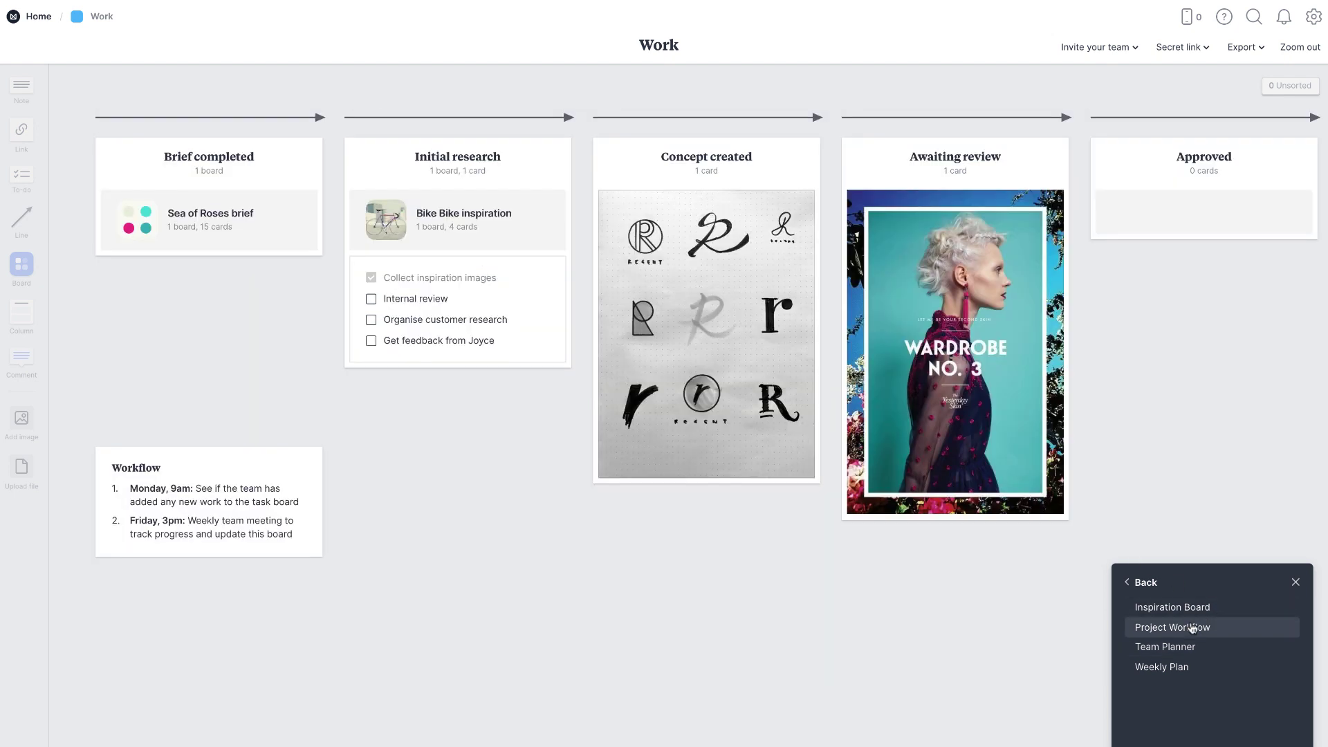
pyautogui.click(1189, 610)
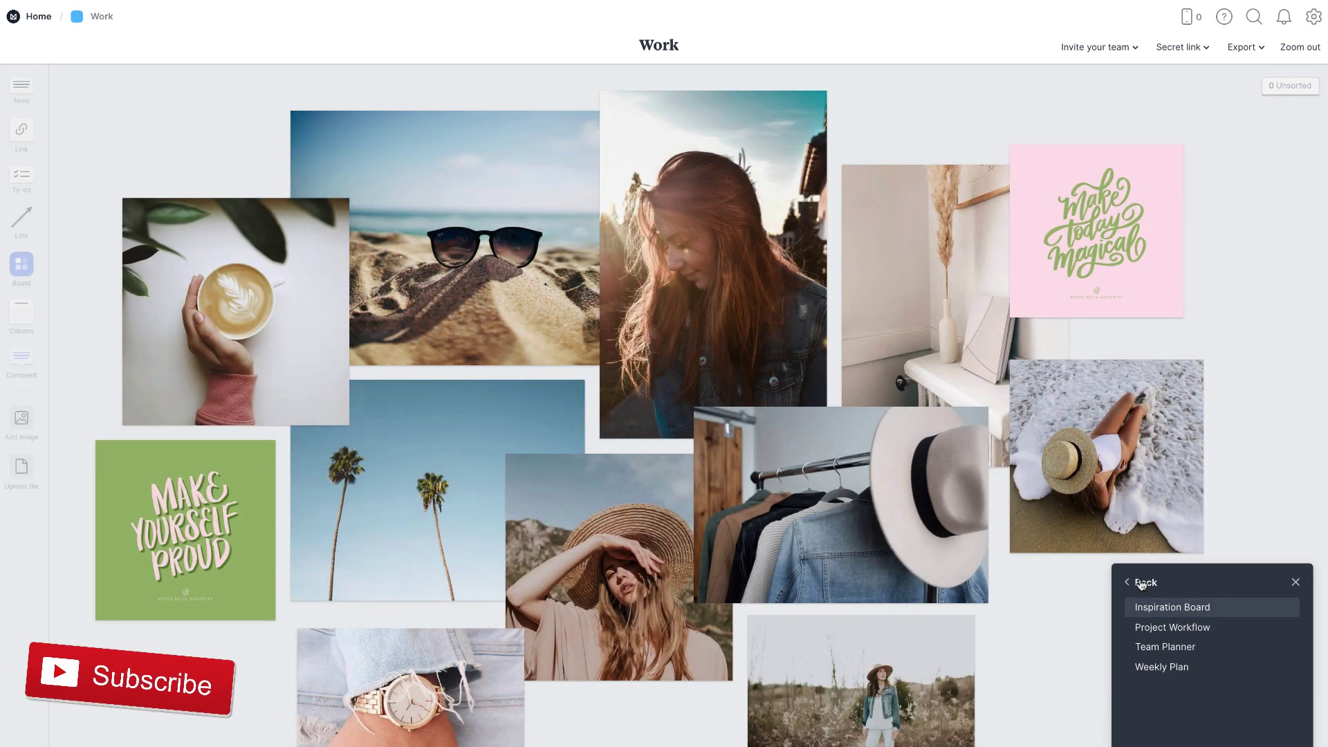
# - Switch to the Startups template category and preview the Startup Hub template
pyautogui.click(1146, 583)
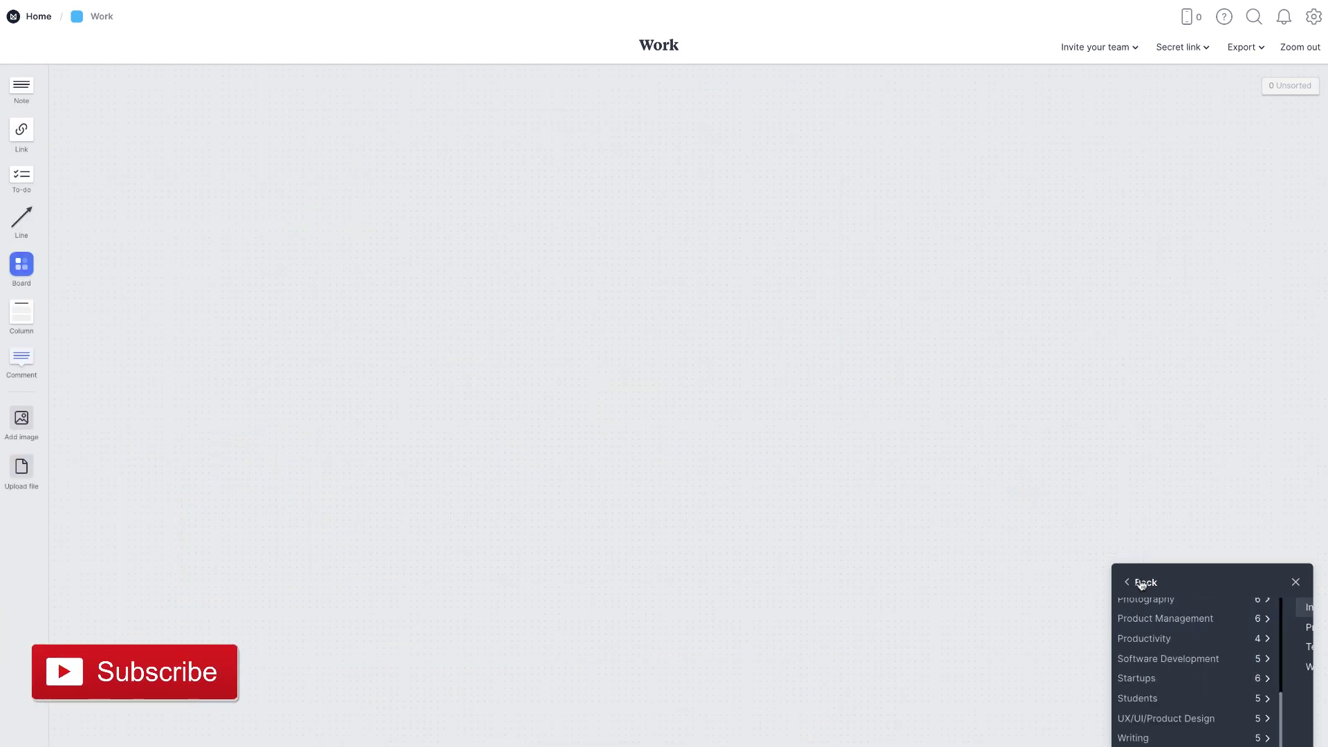
pyautogui.click(1179, 680)
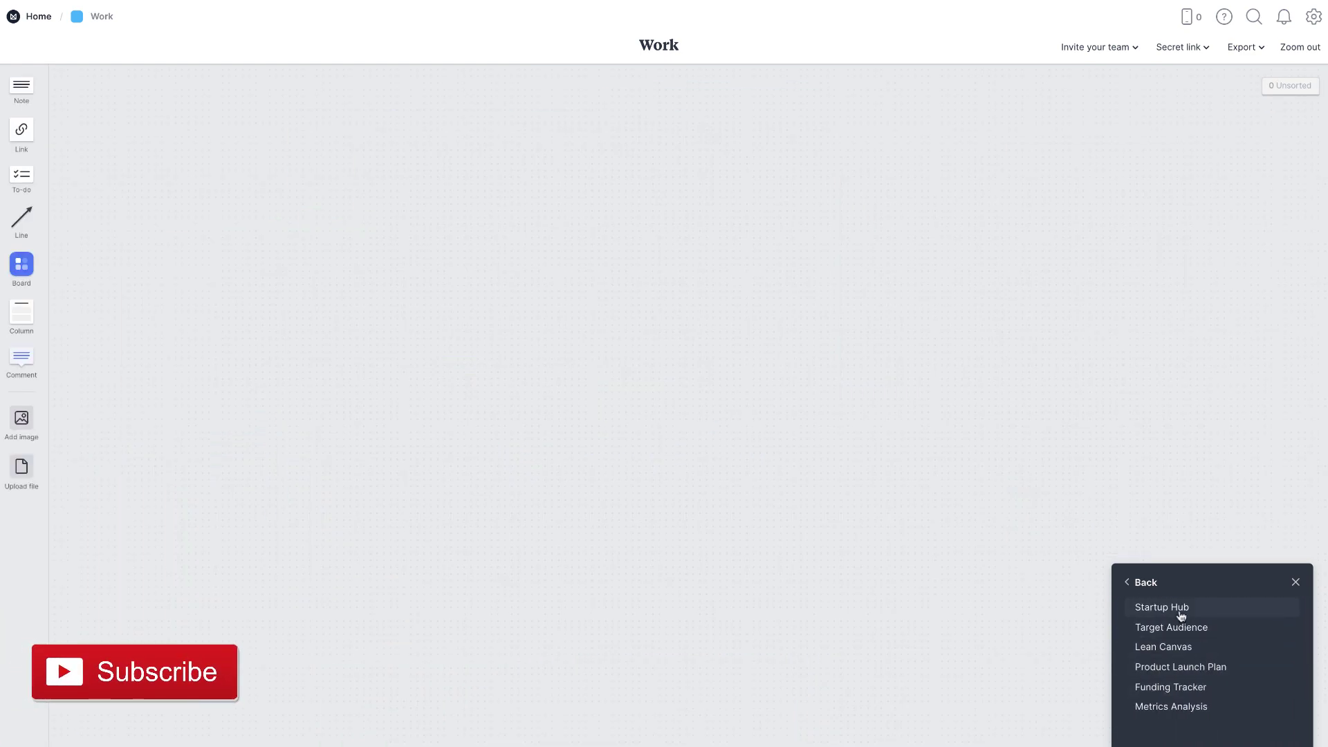
pyautogui.click(1179, 609)
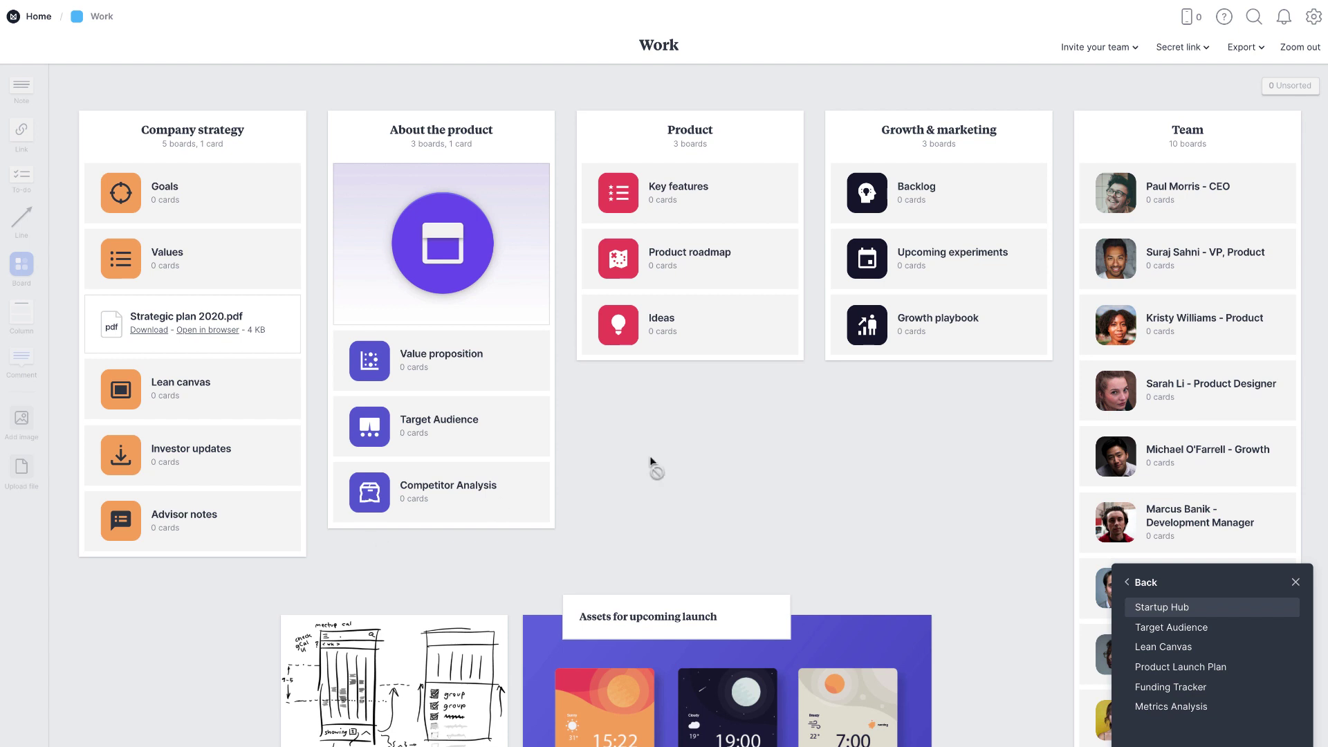
# - Switch to the Software Development template category and preview the Project Retrospective and Agile Task Board templates
pyautogui.click(1125, 586)
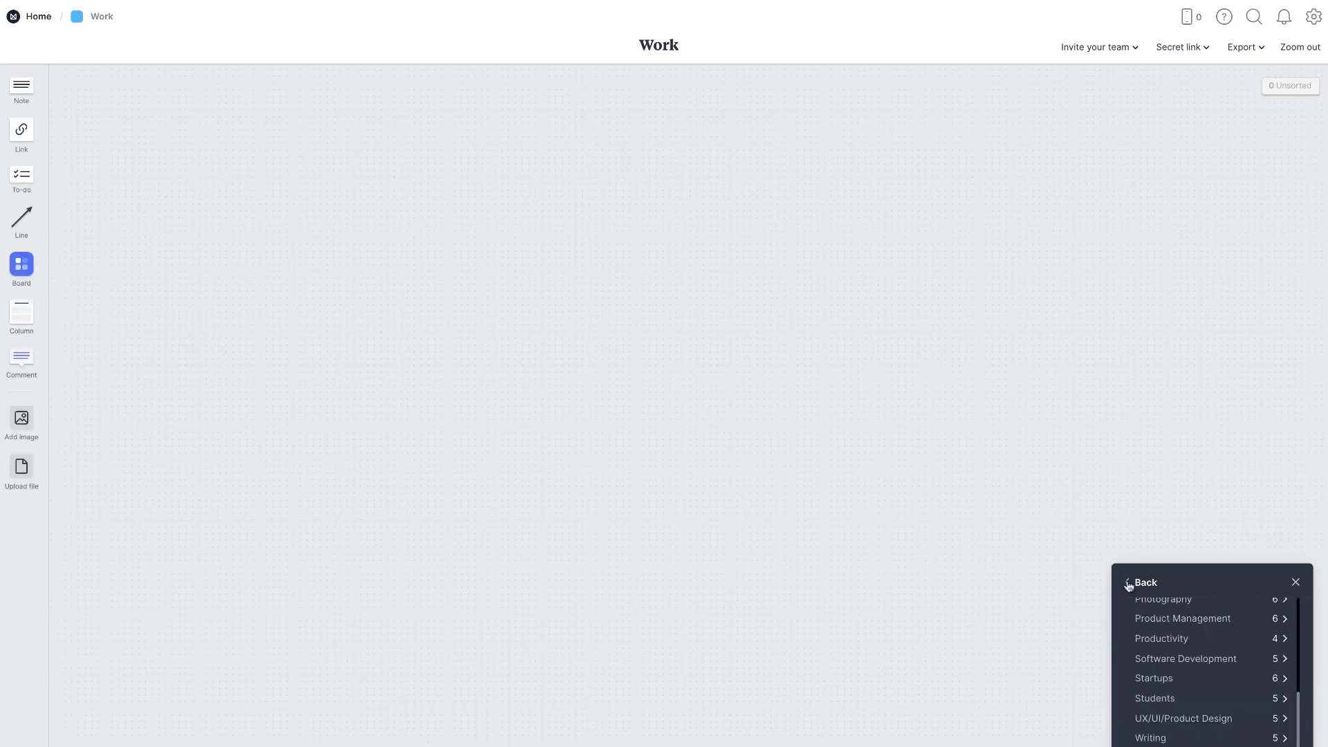
pyautogui.click(1193, 658)
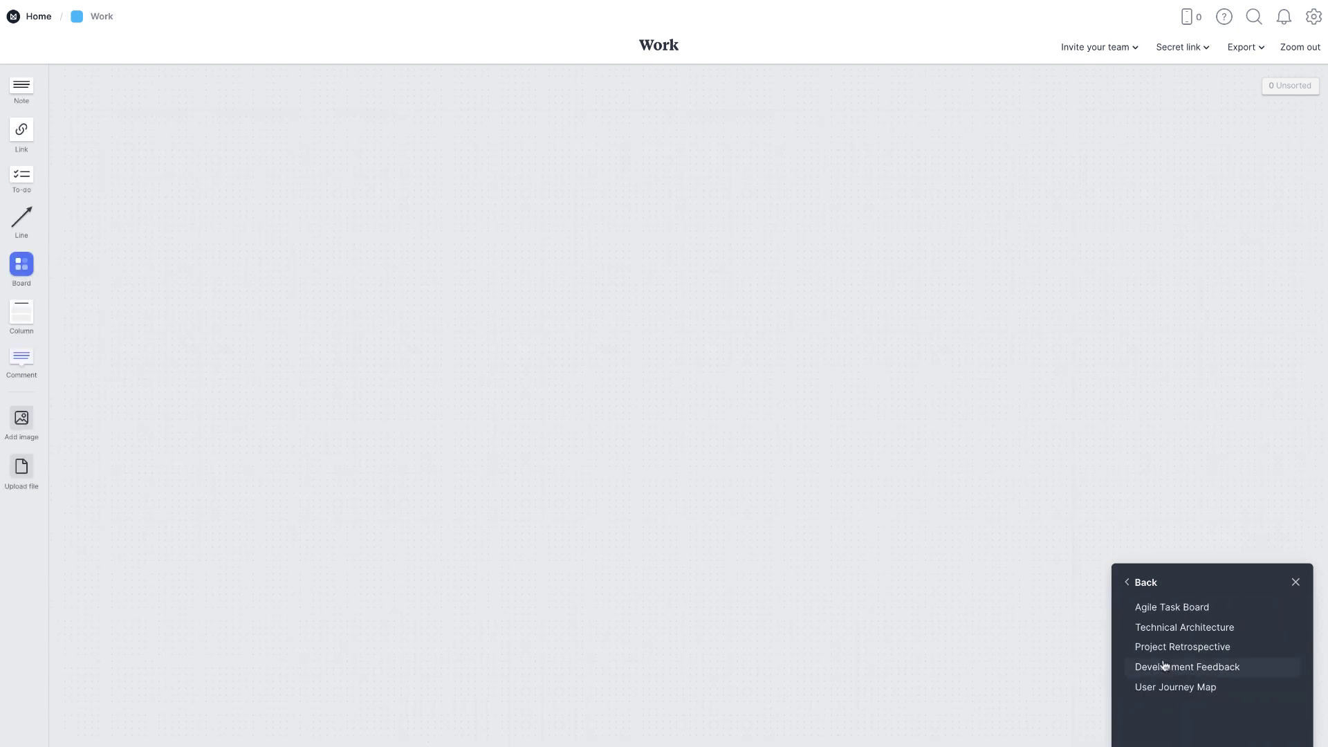
pyautogui.click(1179, 647)
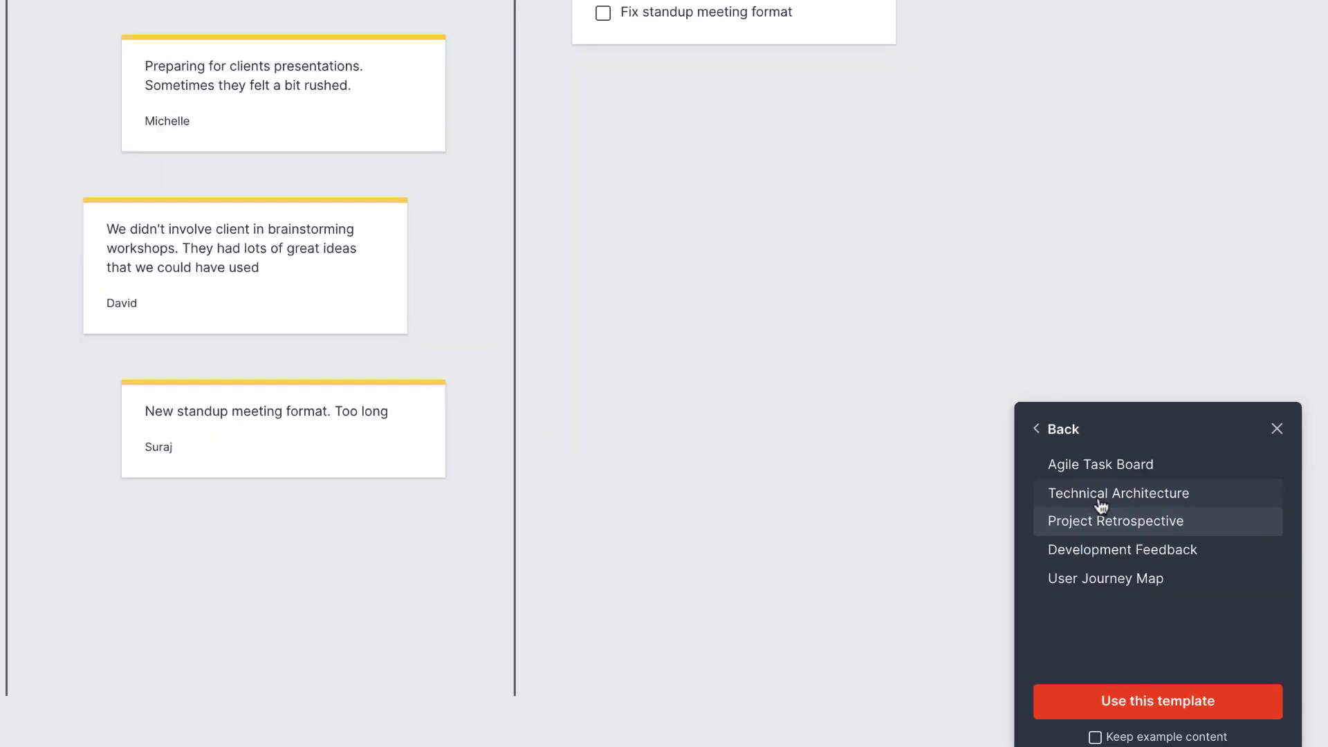
pyautogui.click(1040, 326)
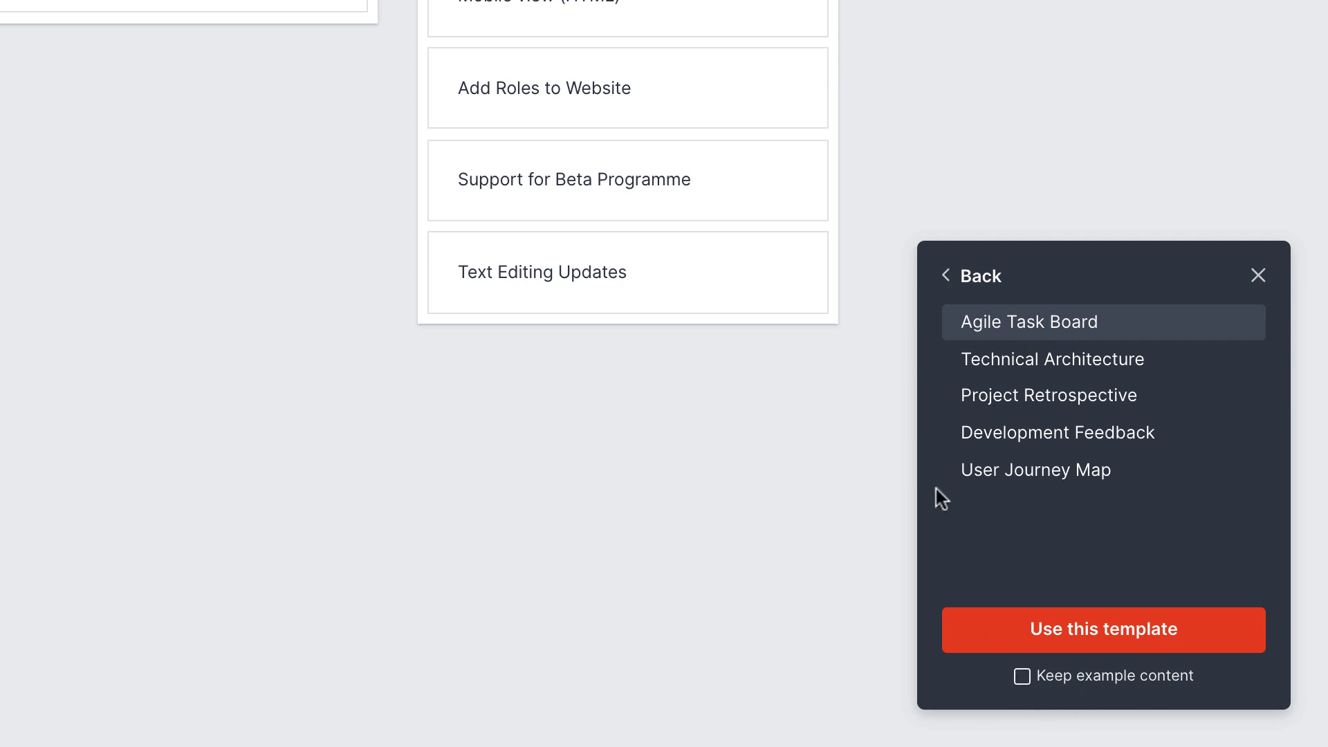
# - Apply the Weekly Plan template from the Productivity category to the Work board
pyautogui.click(979, 276)
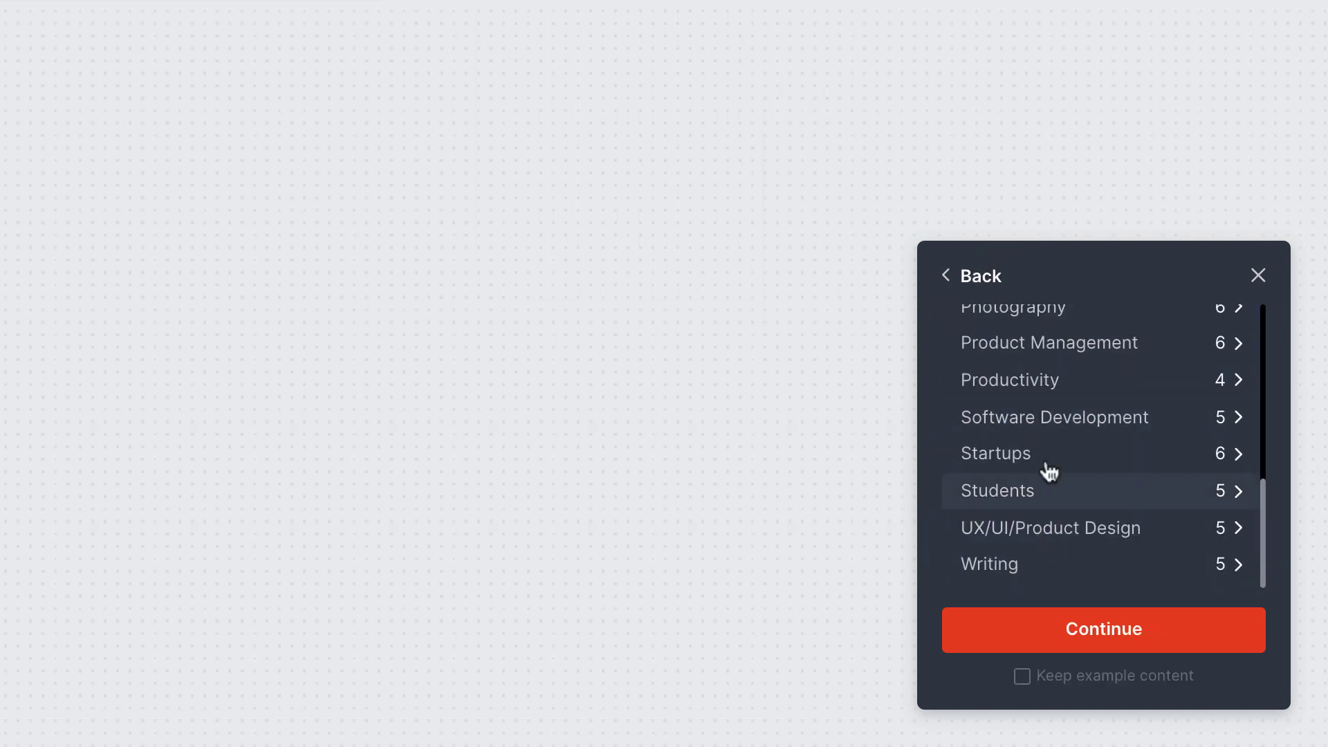
pyautogui.click(1062, 380)
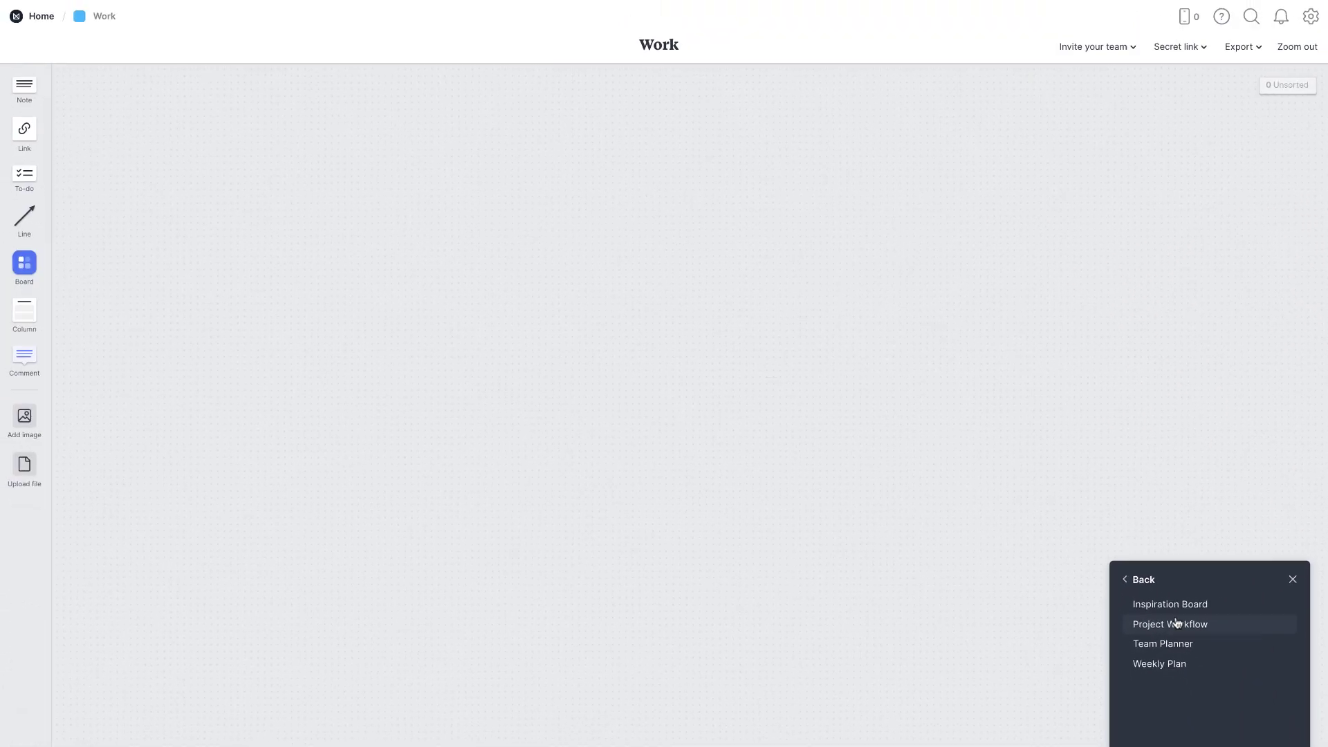
pyautogui.click(1176, 664)
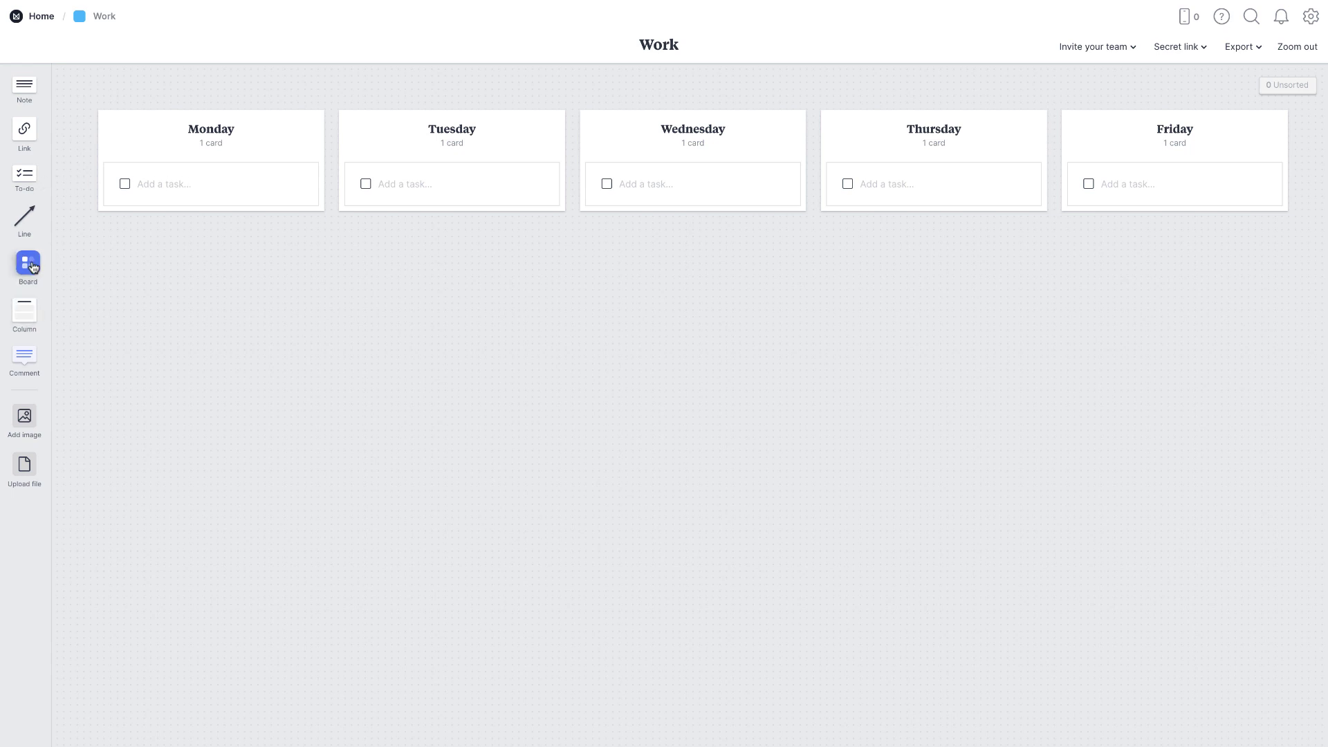
# - Add a new board below the to-do card in the Monday column
pyautogui.moveTo(28, 263); pyautogui.dragTo(175, 190)
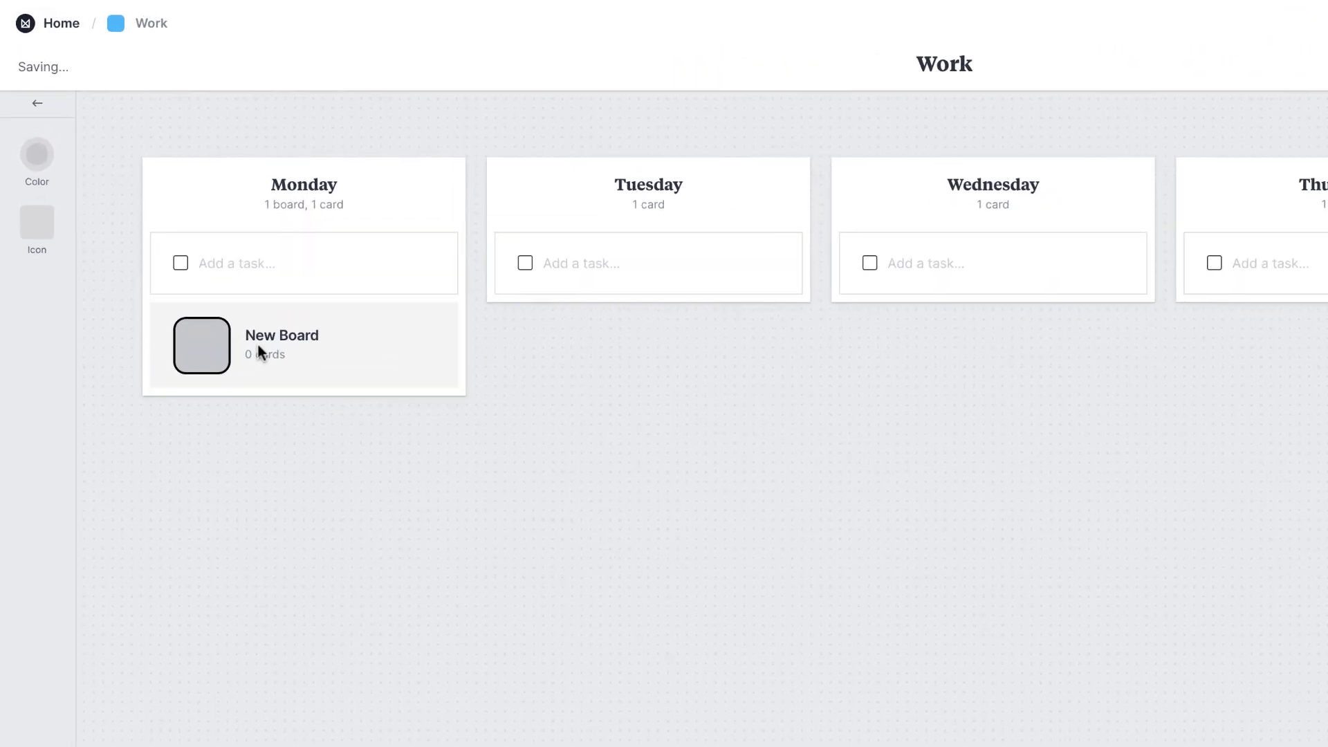
pyautogui.click(48, 136)
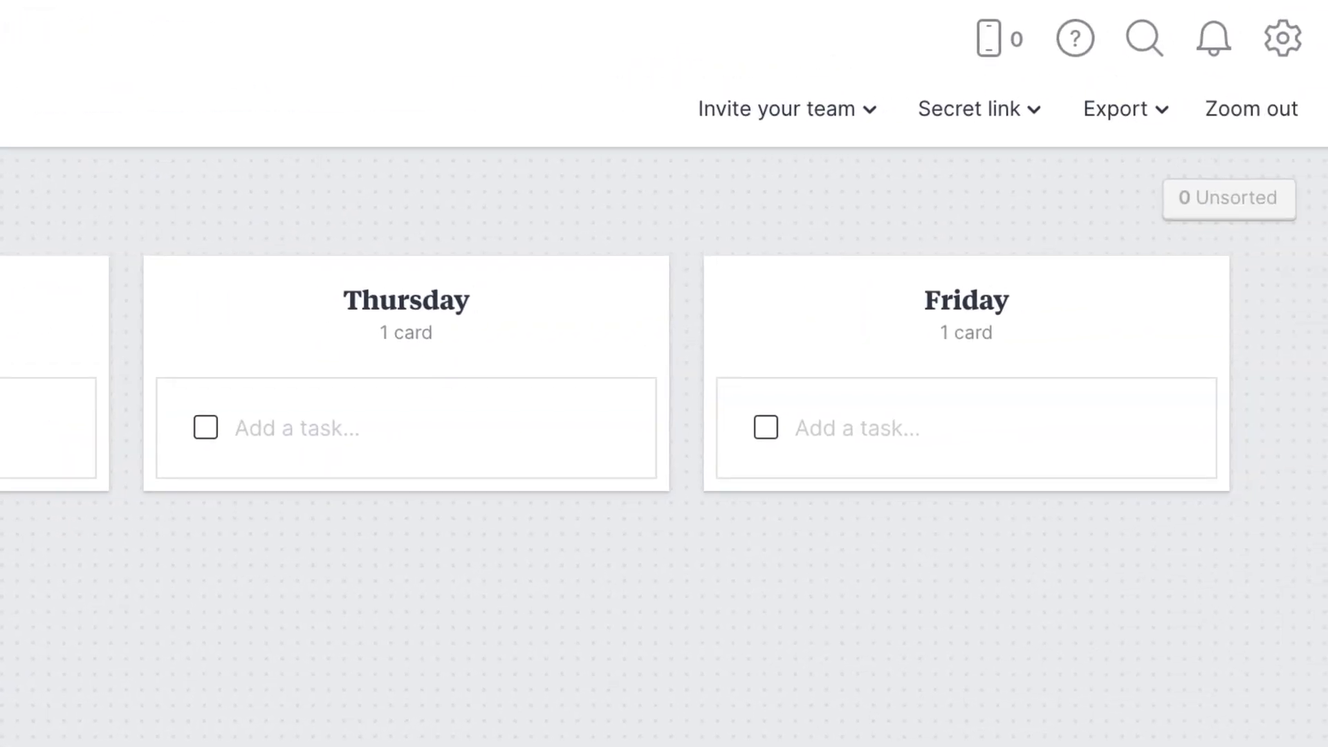
# - Open the appearance settings and set the interface size to Small after trying Large
pyautogui.click(1281, 40)
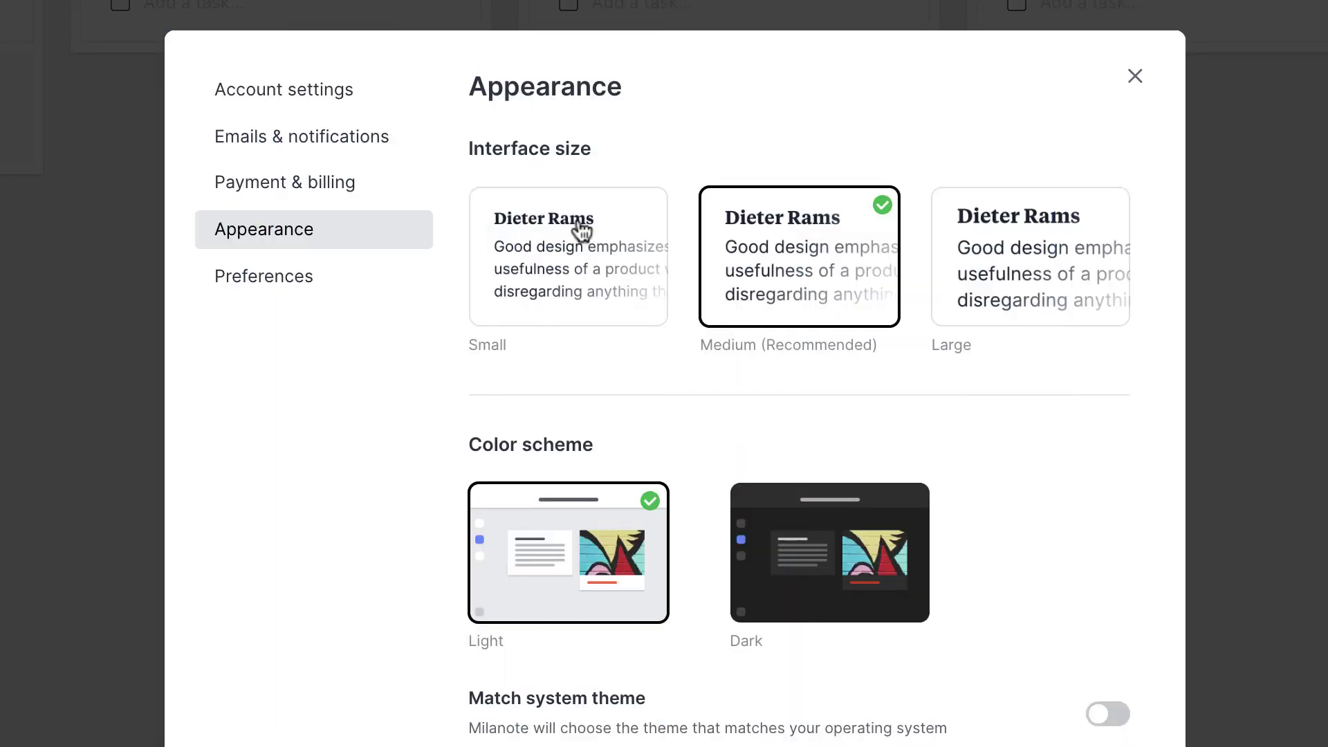
pyautogui.click(1047, 237)
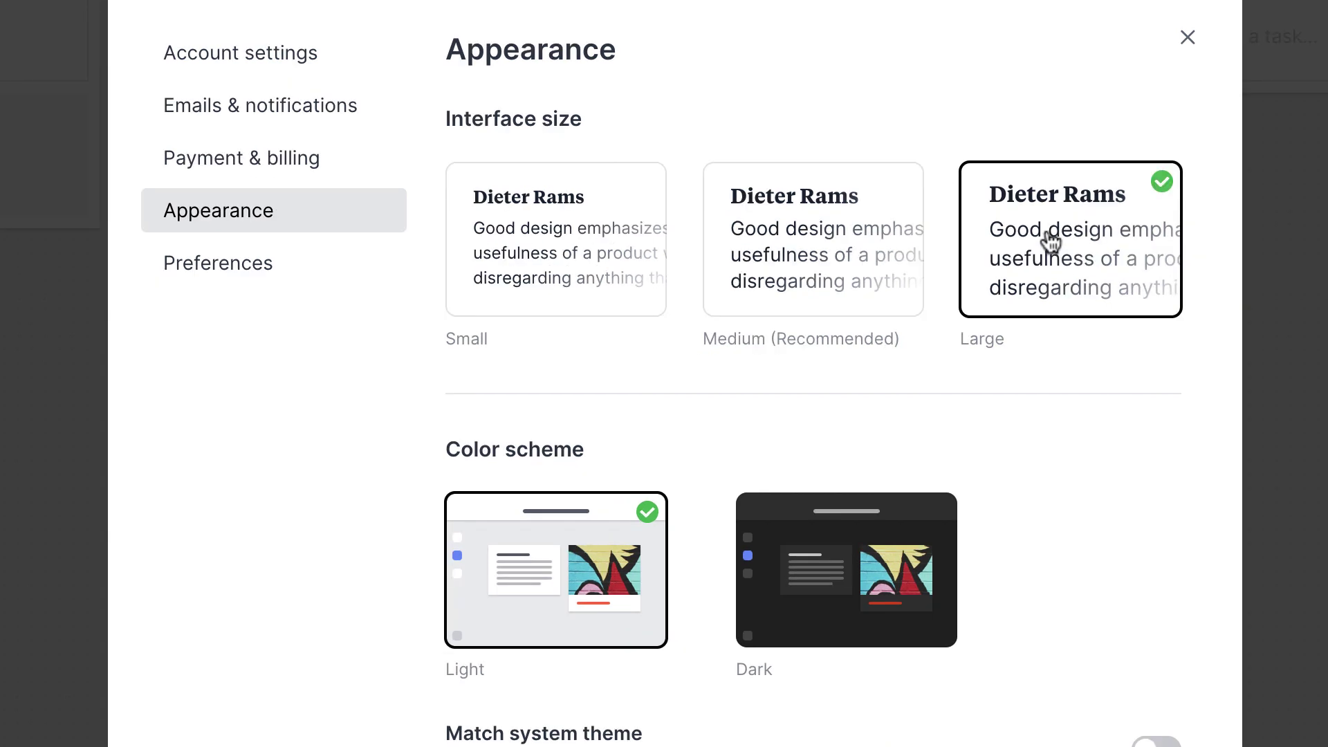
pyautogui.click(643, 252)
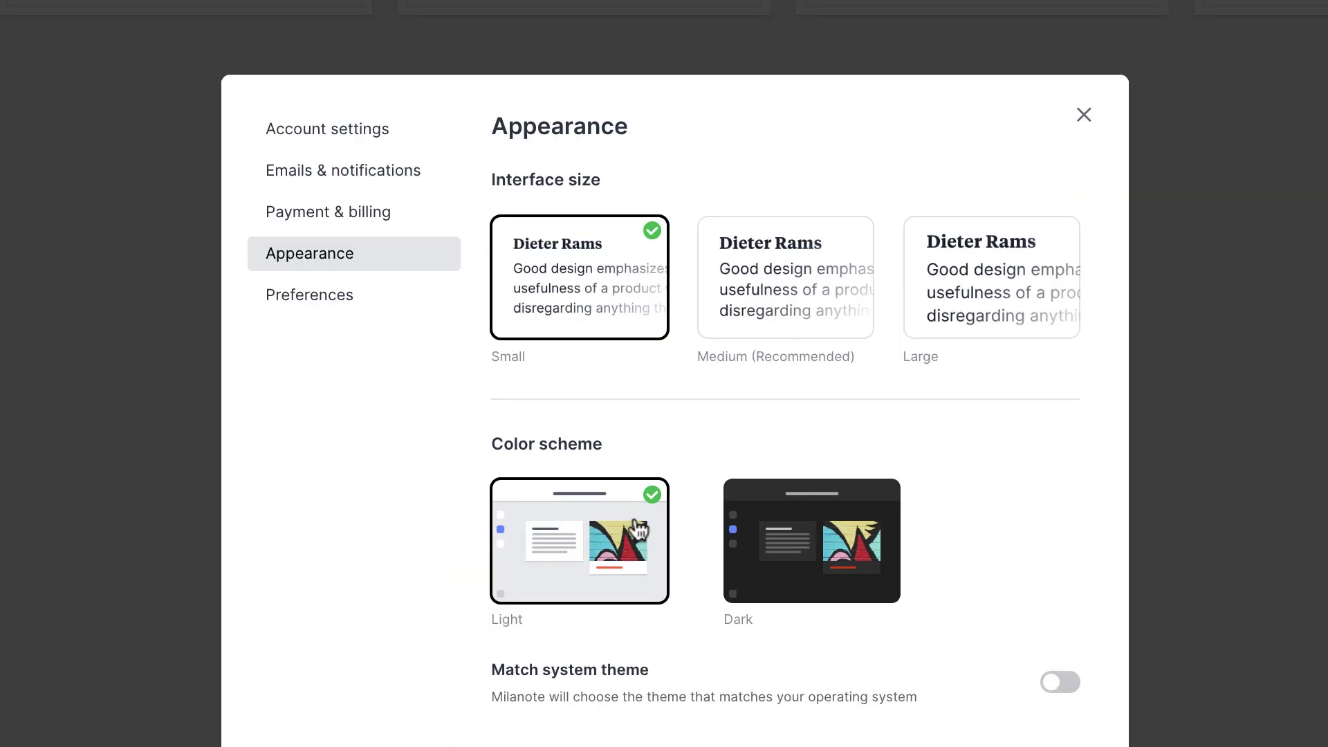
# - Switch the color scheme to Dark and review the Preferences options before closing the settings
pyautogui.click(777, 535)
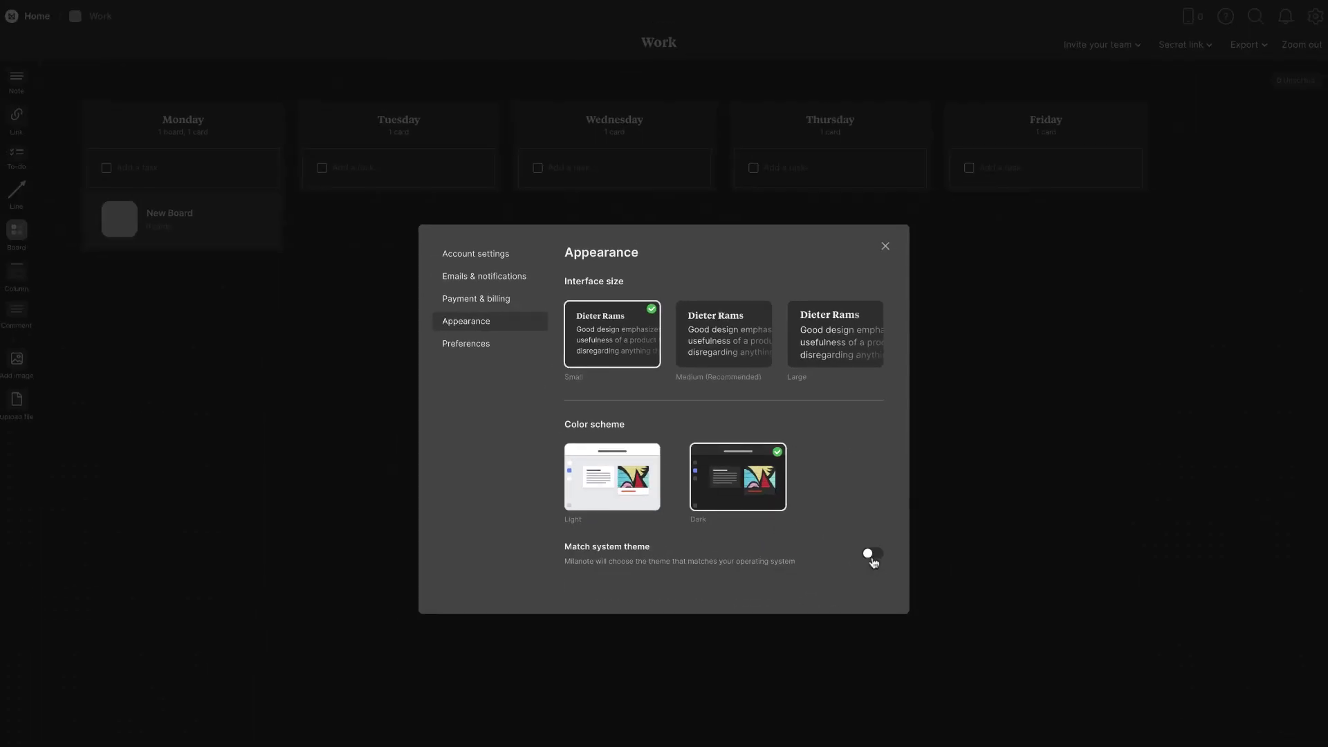
pyautogui.click(482, 346)
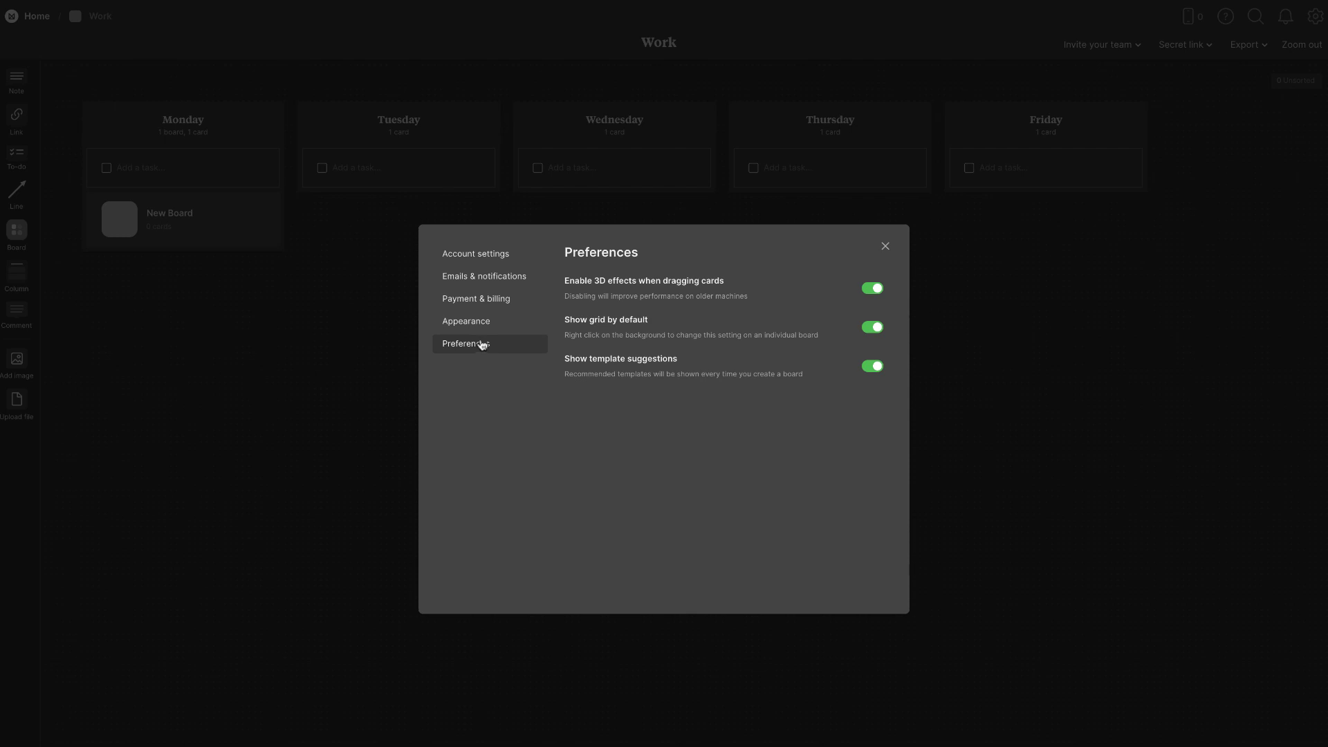
pyautogui.click(886, 247)
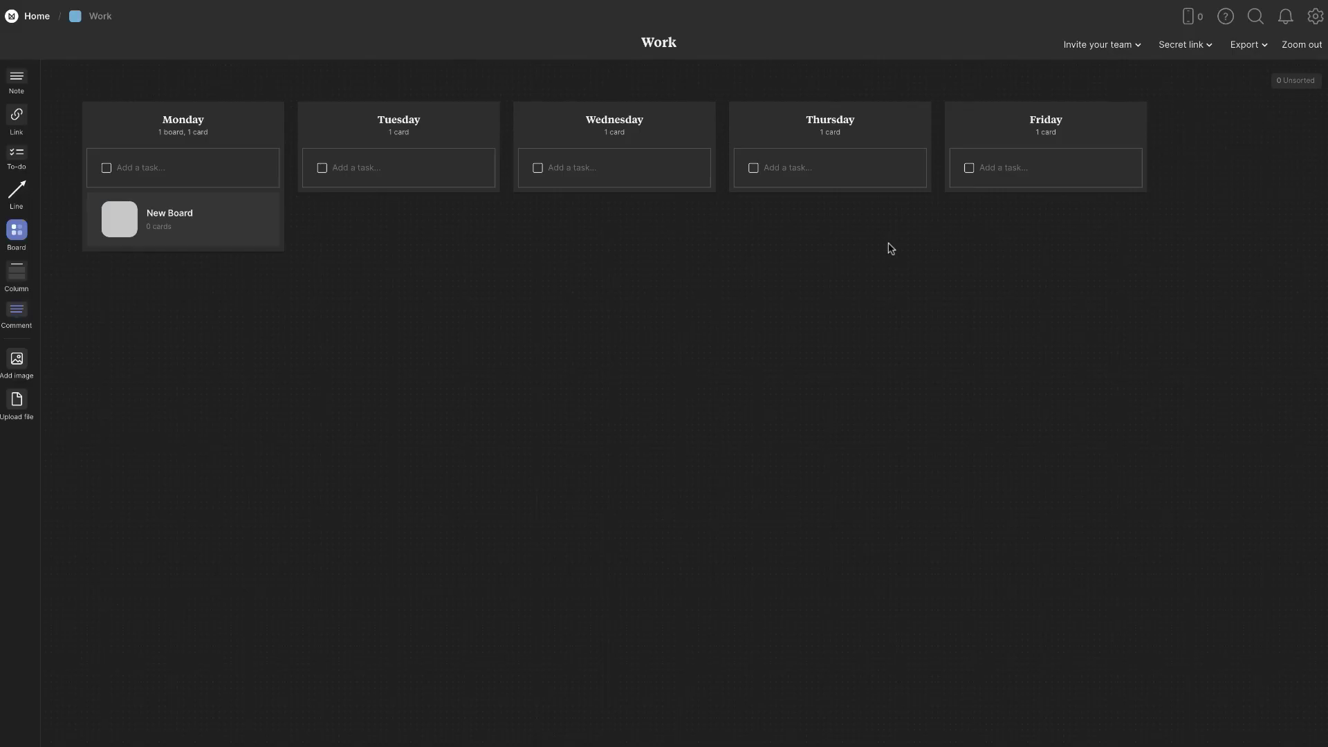
# - Try the preset blue, green, brown and purple background colors on the Work board
pyautogui.moveTo(31, 78)
pyautogui.mouseDown()
pyautogui.moveTo(394, 297)
pyautogui.moveTo(16, 135)
pyautogui.moveTo(16, 89)
pyautogui.mouseUp()
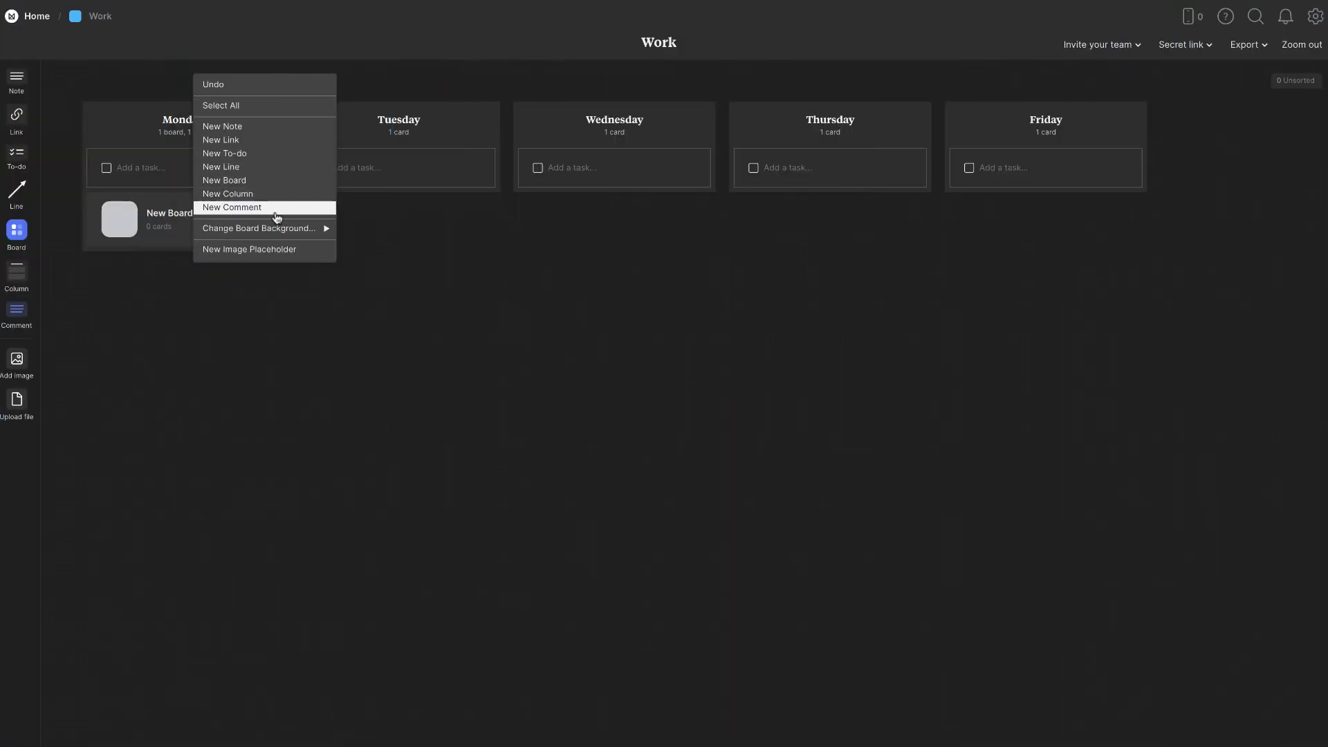
pyautogui.moveTo(277, 229)
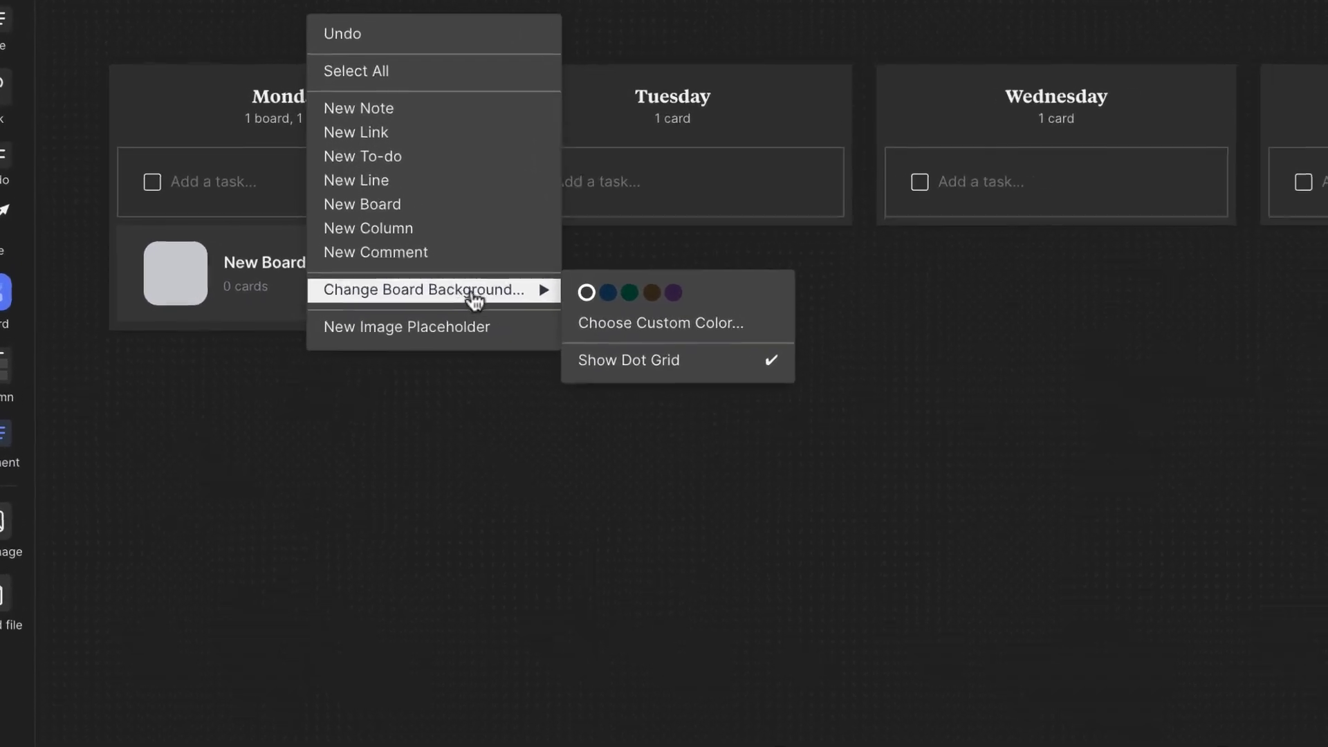
pyautogui.click(627, 304)
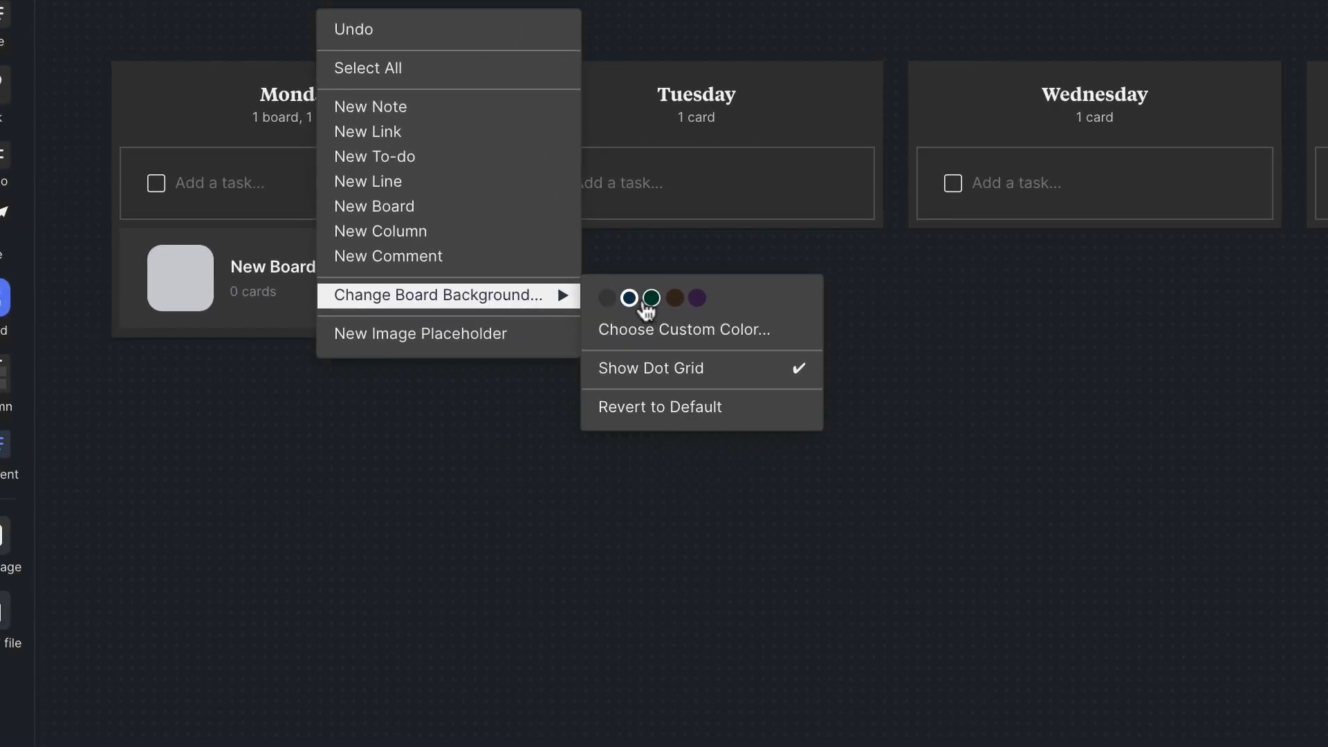
pyautogui.click(651, 302)
pyautogui.click(675, 299)
pyautogui.click(697, 299)
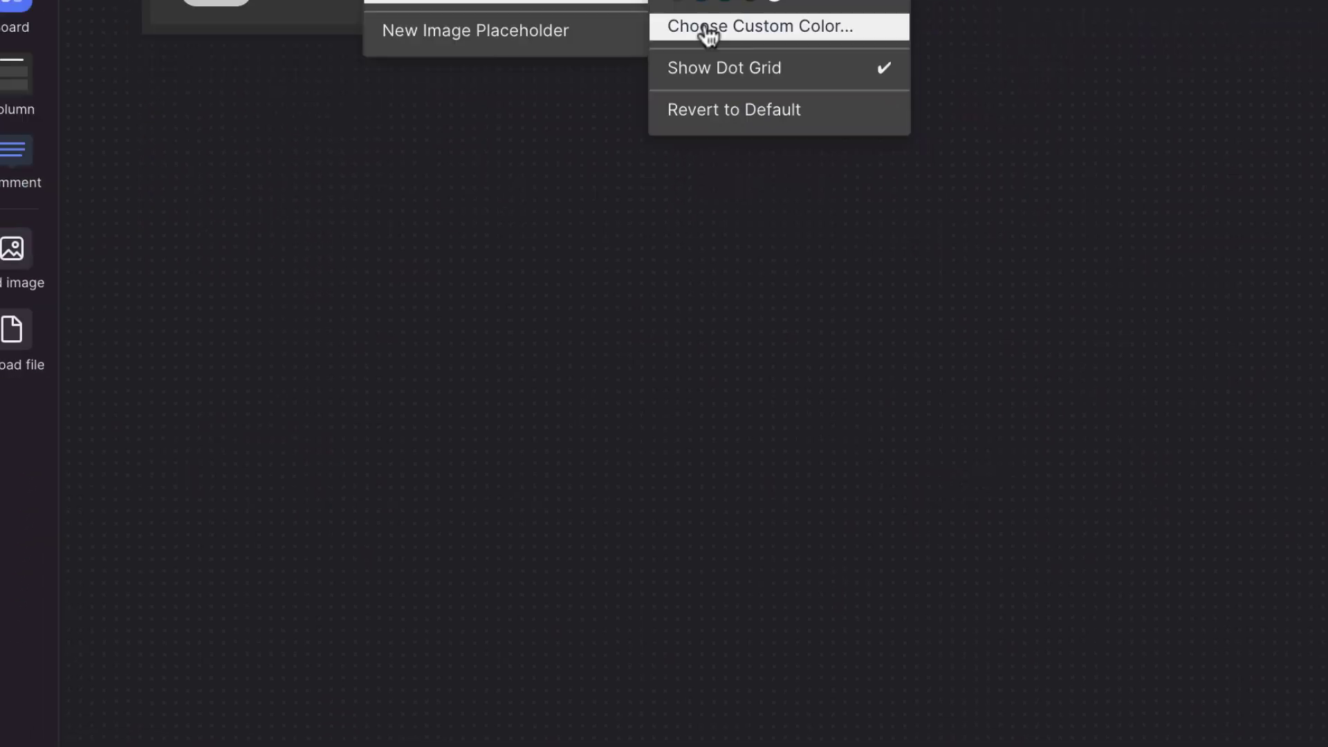
# - Set the Work board's background to a custom bright blue and close the color picker
pyautogui.click(647, 329)
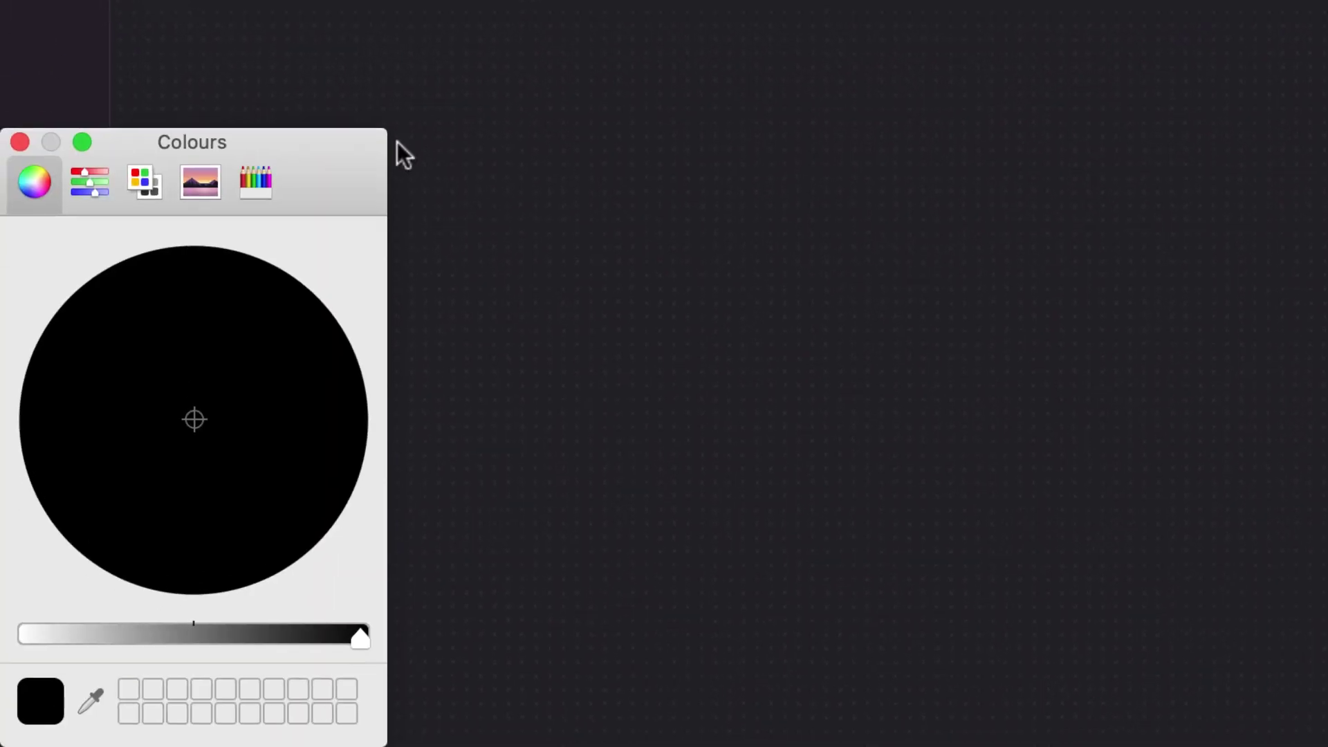
pyautogui.moveTo(90, 400); pyautogui.dragTo(146, 505)
pyautogui.click(96, 479)
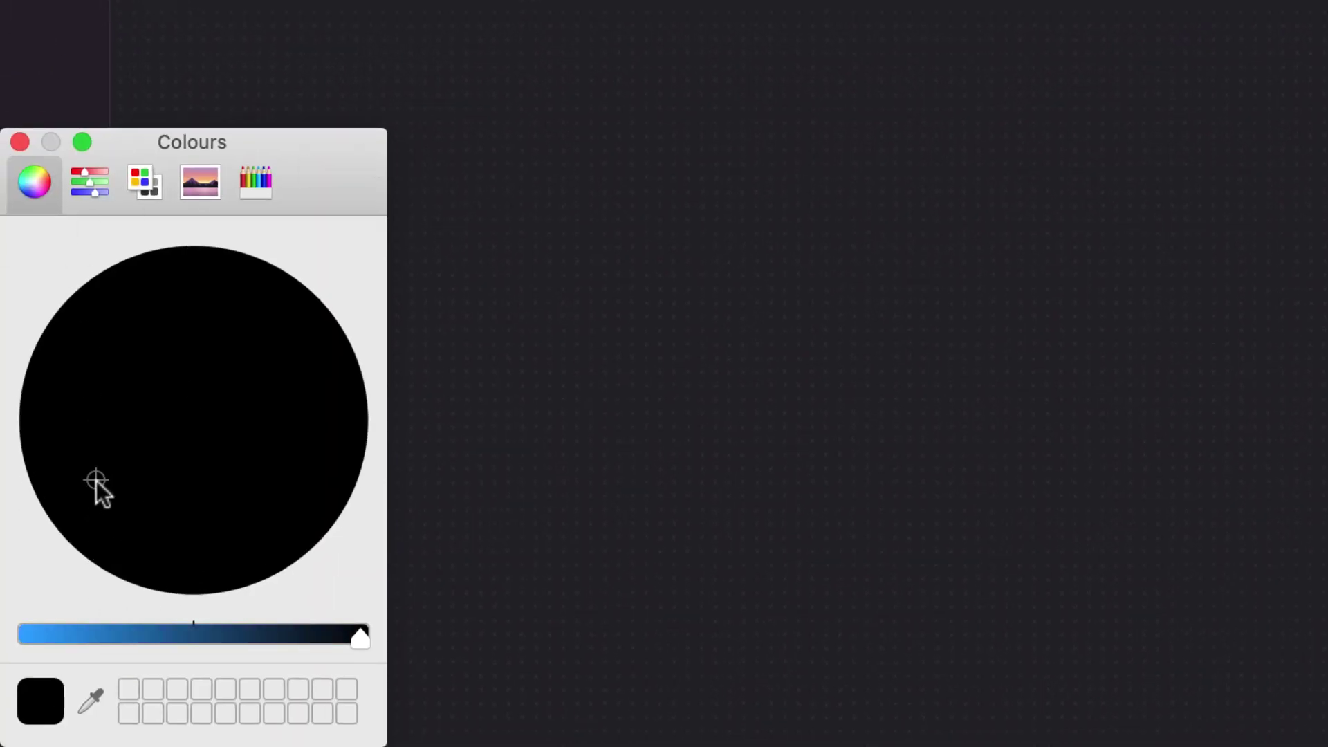
pyautogui.click(42, 637)
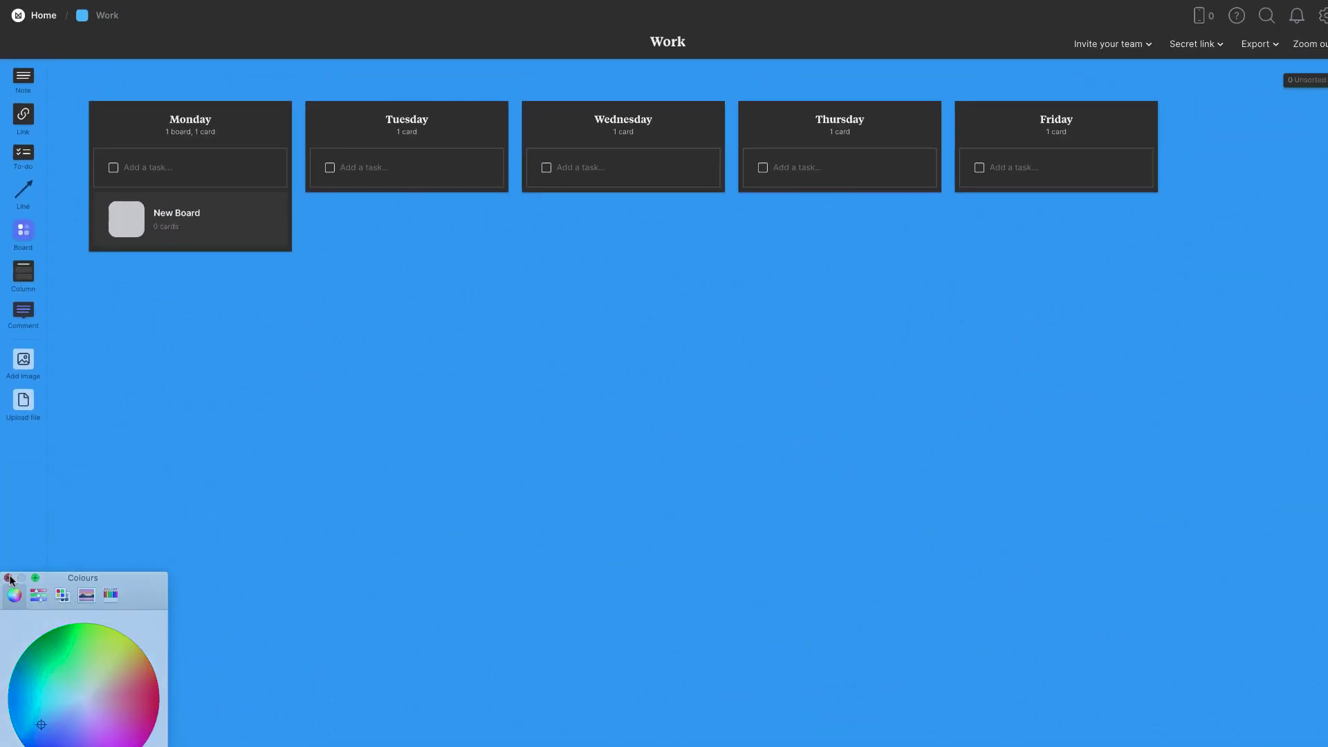
pyautogui.click(8, 577)
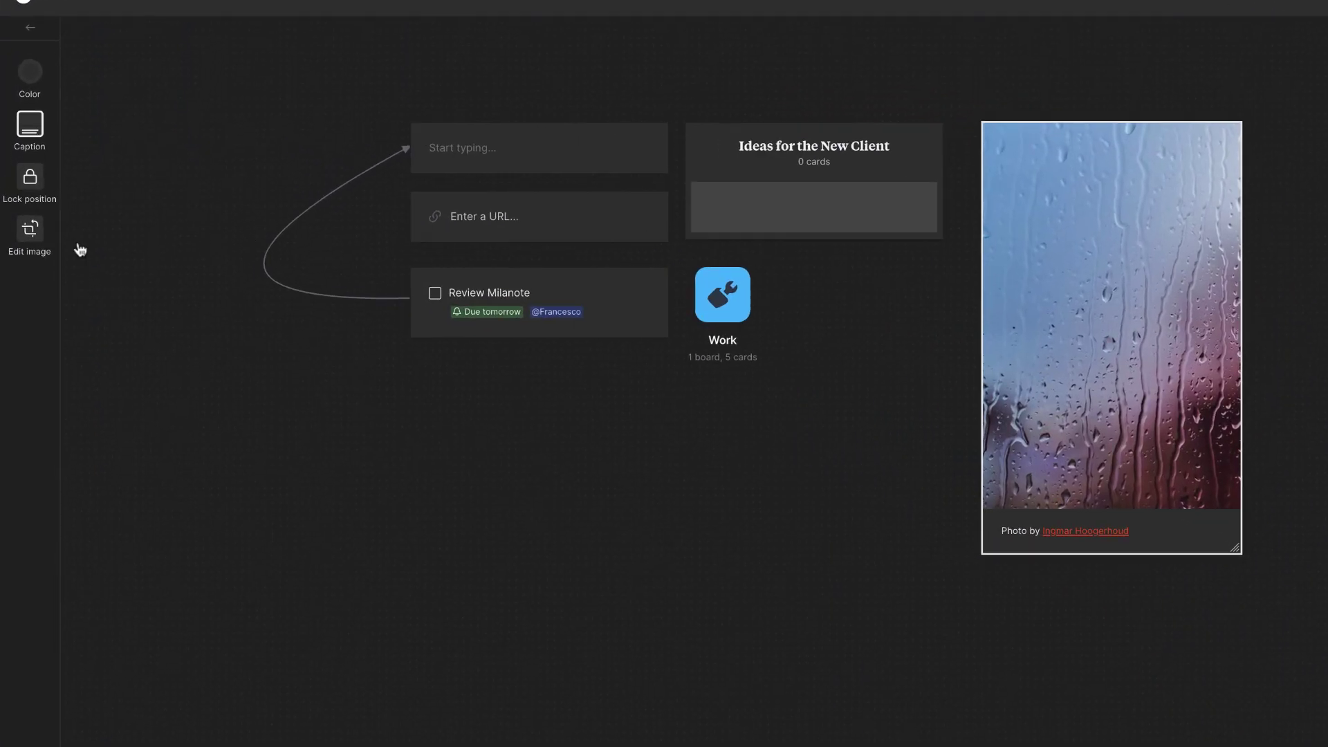
# - Open the raindrop photo on the home board in the image editor
pyautogui.click(23, 200)
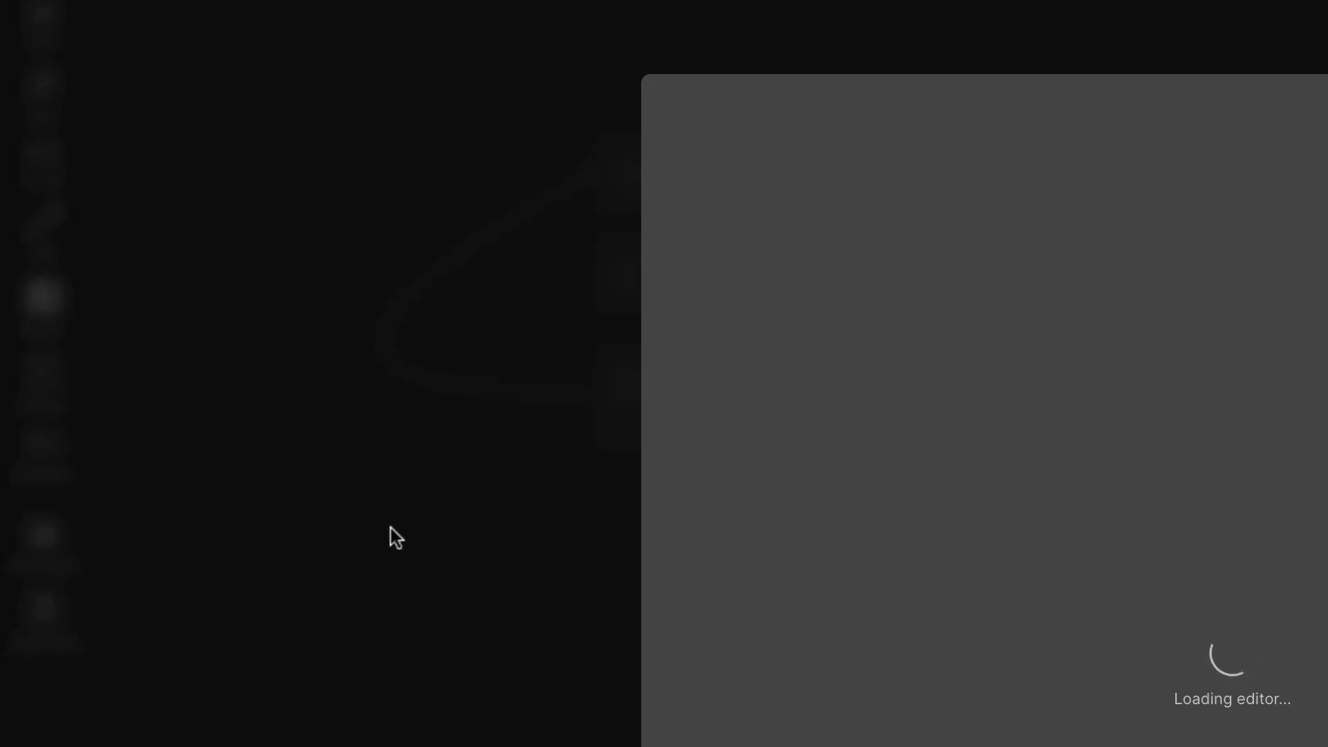